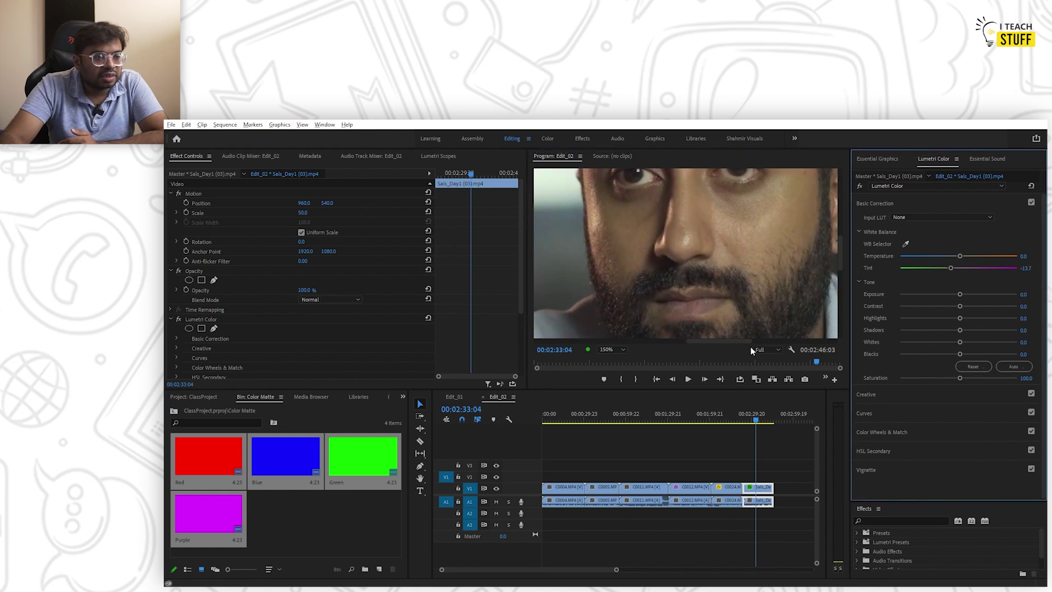
Fit the whole frame in the program monitor and reset the Lumetri Color effect on the interview clip.
click(613, 353)
click(615, 354)
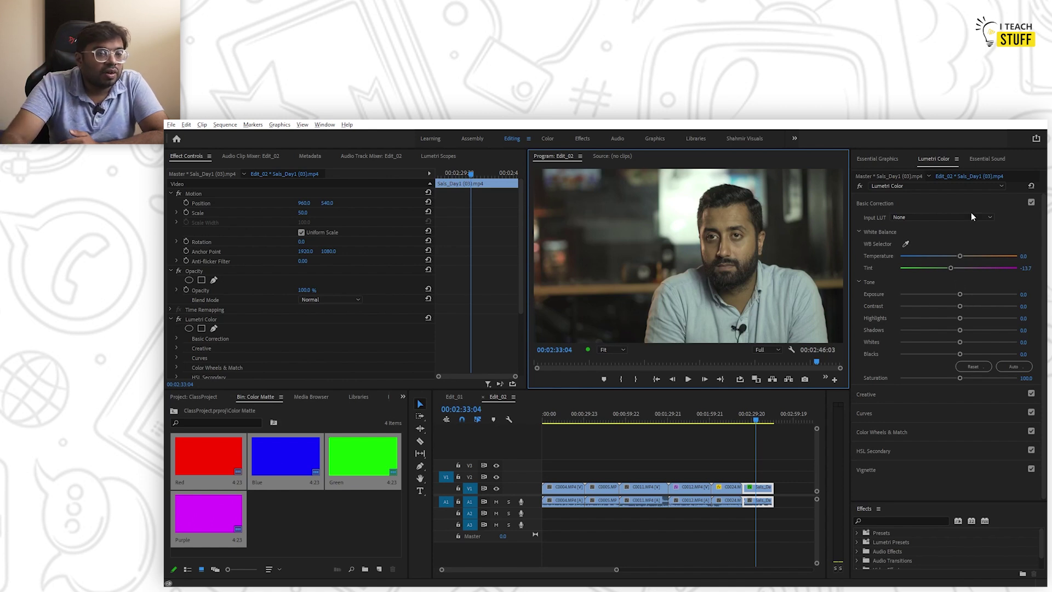
click(1032, 186)
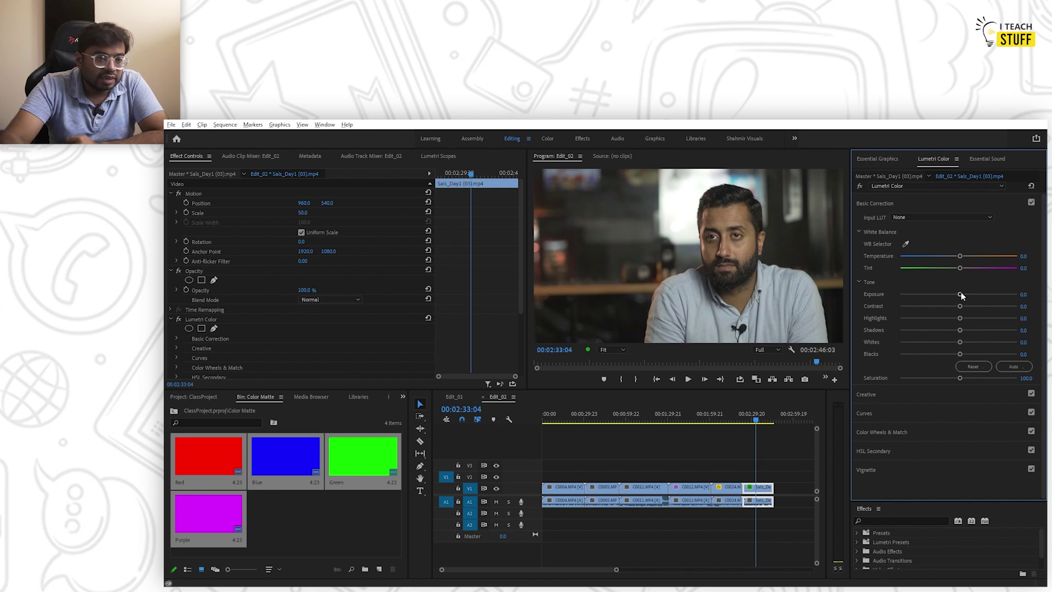
Try out a different Exposure and Contrast values of -100 and 100, resetting the Lumetri Color effect after each.
drag(961, 296, 1001, 255)
click(1032, 185)
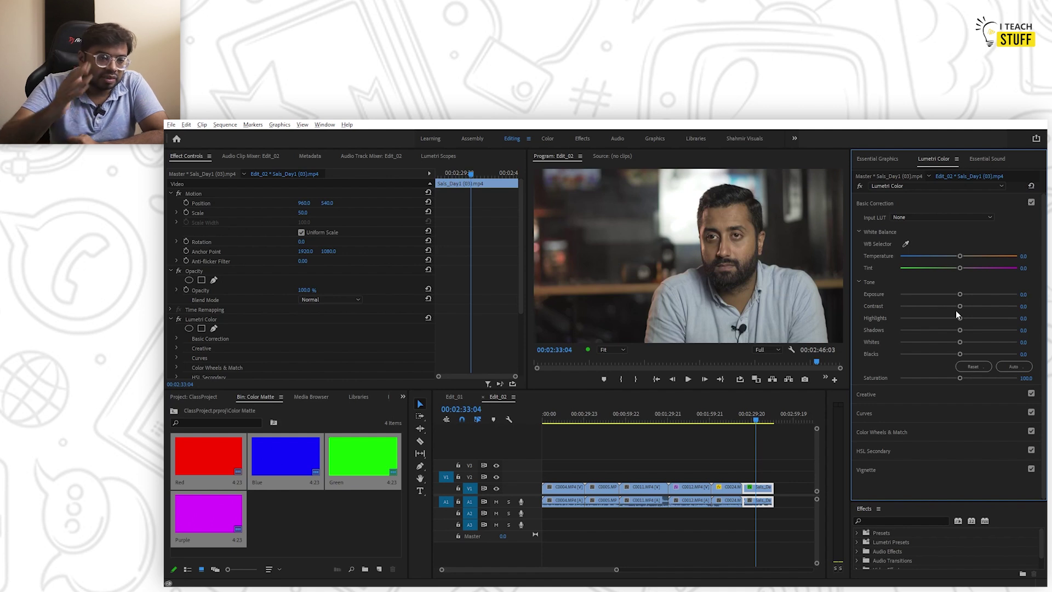
drag(963, 306, 872, 306)
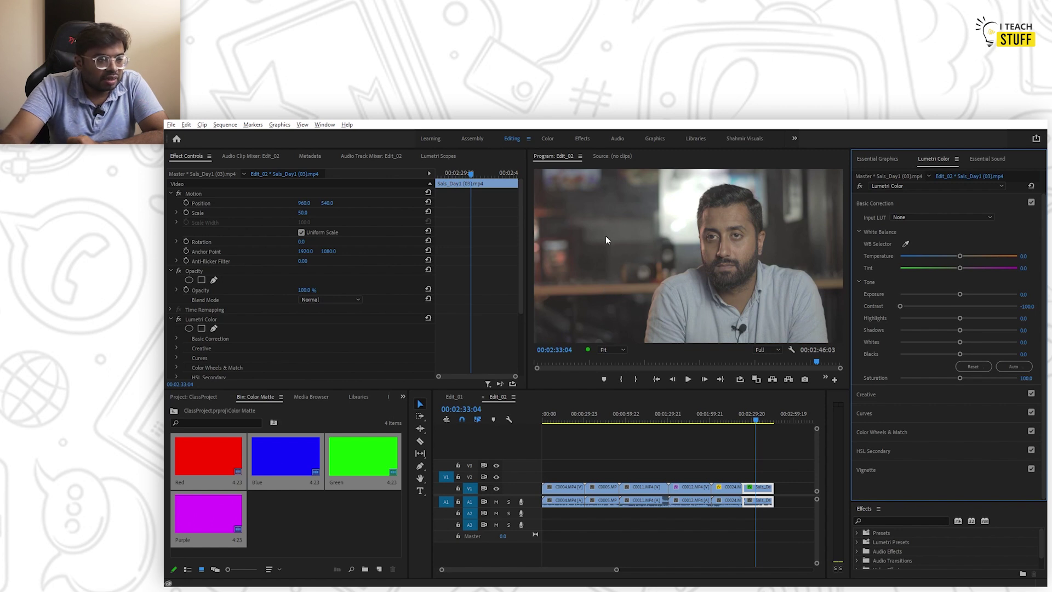
drag(901, 305, 1018, 306)
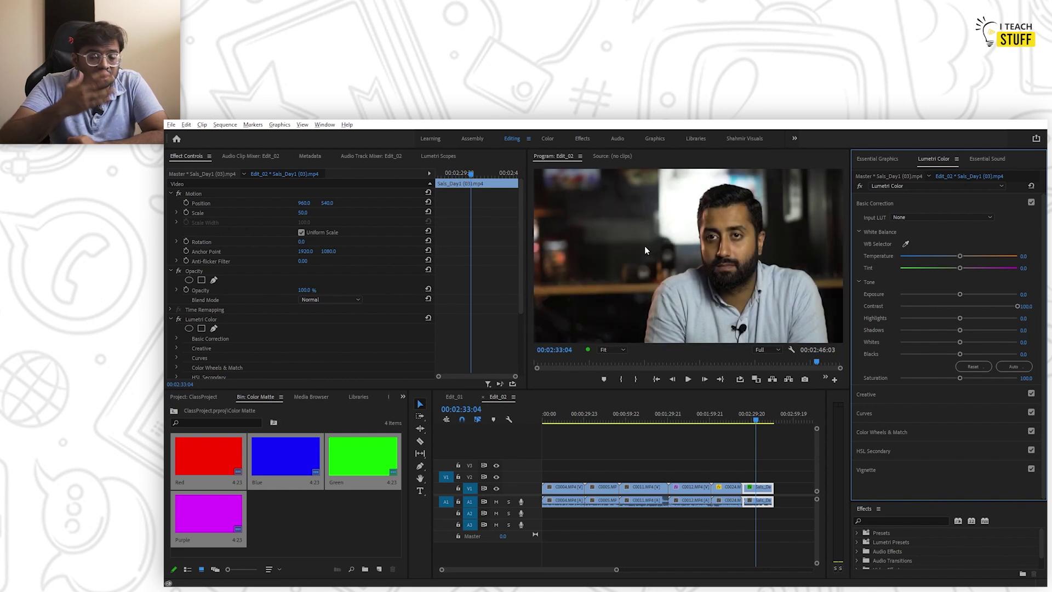
click(961, 306)
drag(961, 307, 959, 307)
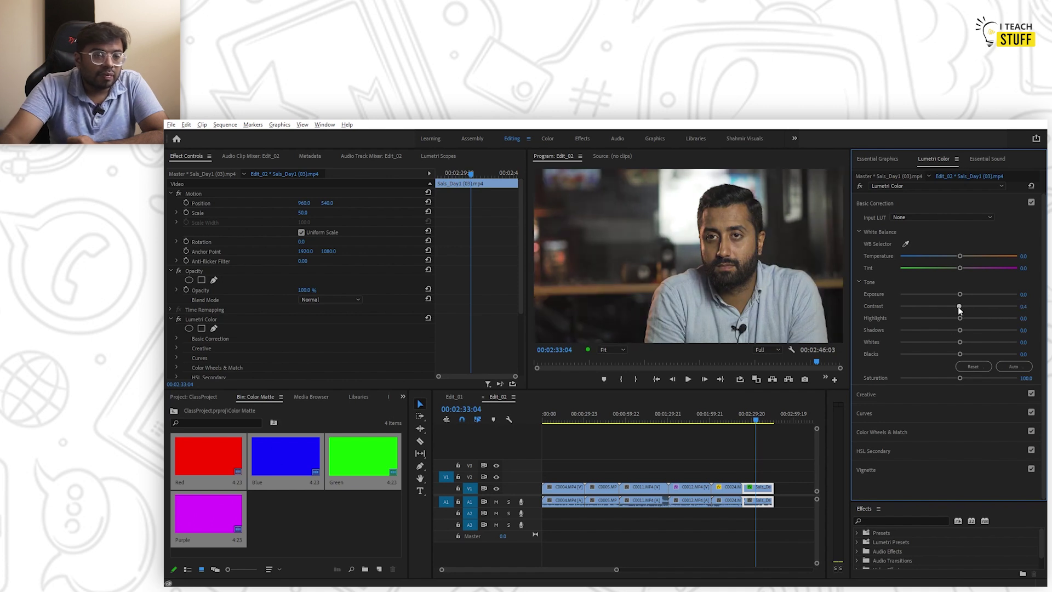
click(1031, 187)
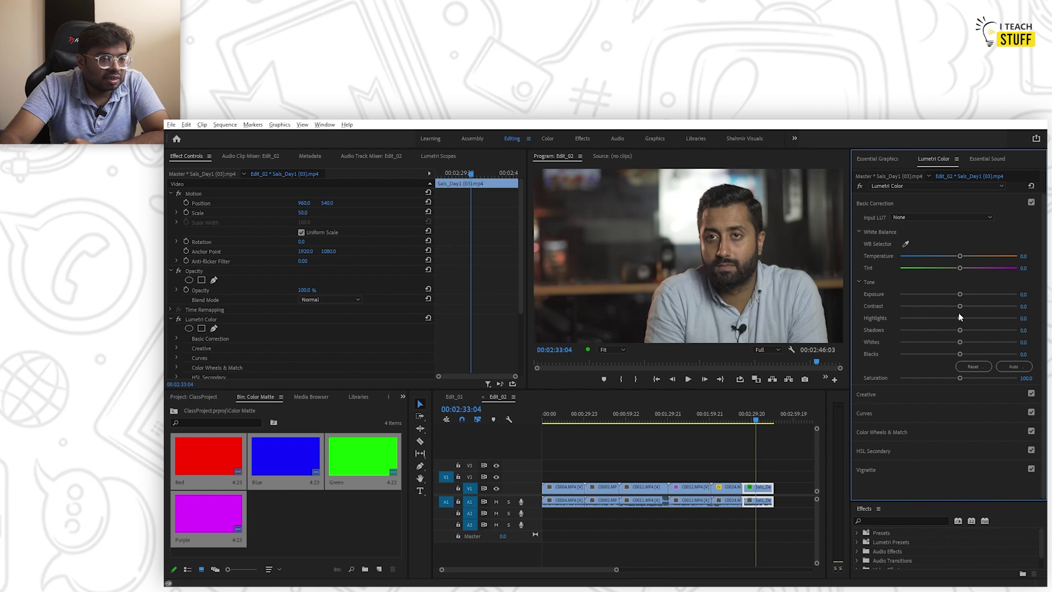
Try raising Highlights to about 44 and adjusting Shadows, and reset the Lumetri Color effect.
drag(961, 318, 985, 319)
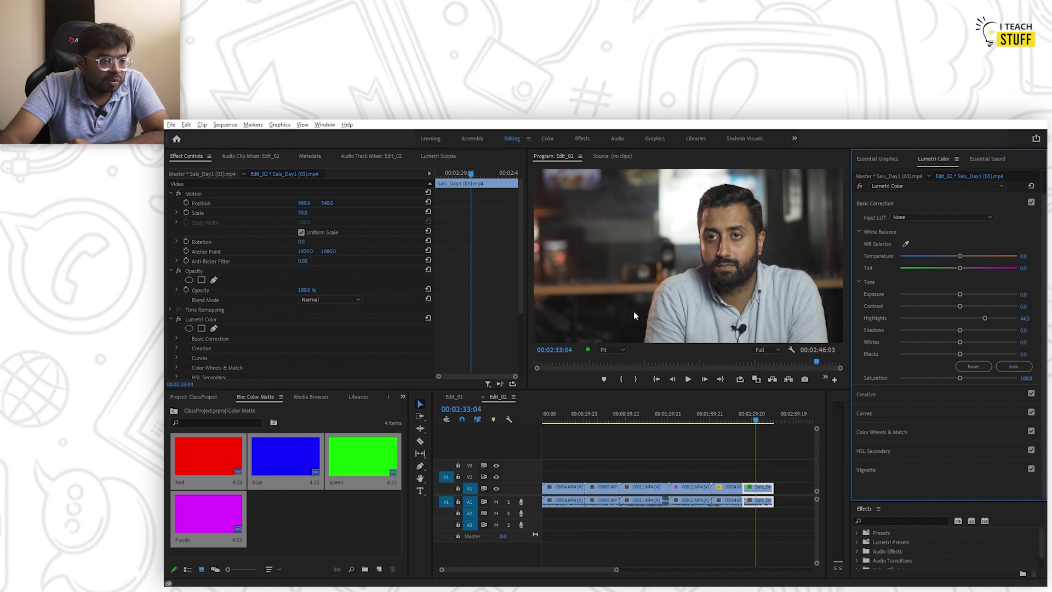
drag(986, 318, 962, 320)
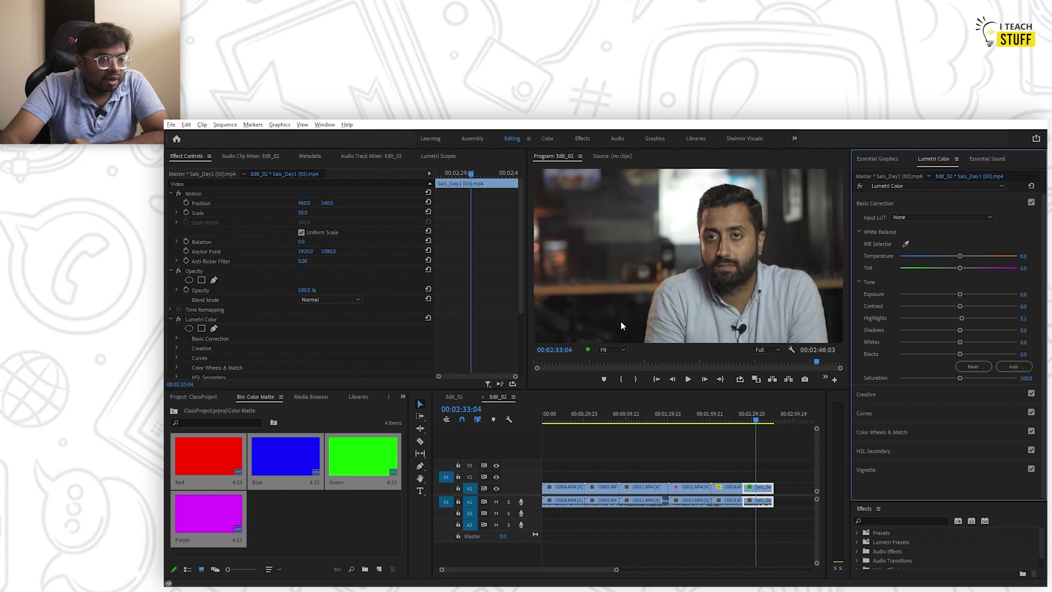
mouse_move(960, 331)
mouse_down()
mouse_move(927, 330)
mouse_move(1014, 330)
mouse_move(921, 330)
mouse_move(1026, 330)
mouse_move(939, 330)
mouse_move(1009, 329)
mouse_move(961, 330)
mouse_up()
click(1032, 185)
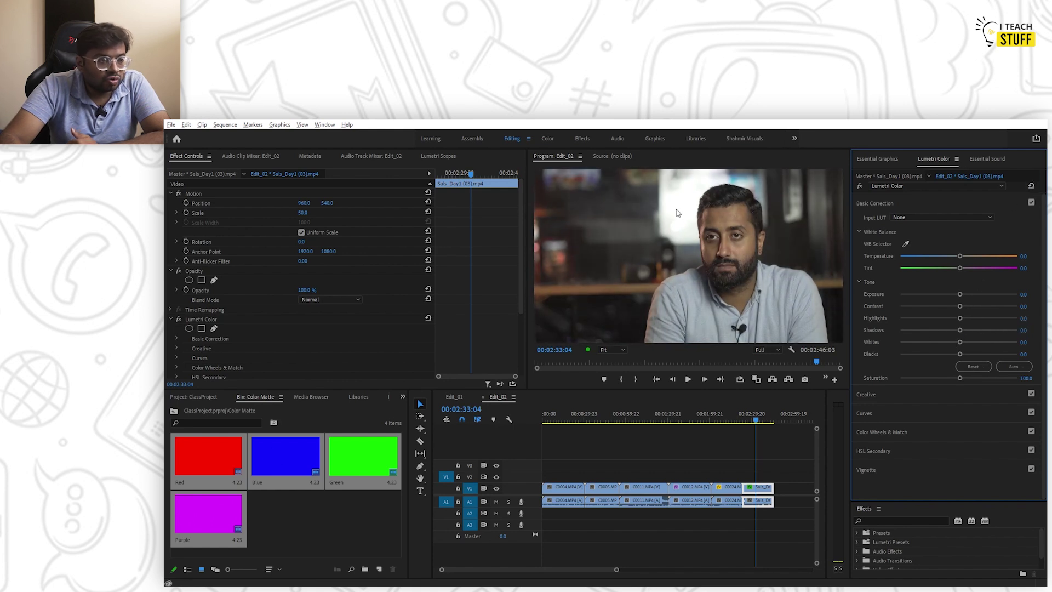
Try out the Whites and Blacks adjustments on the clip, and reset the Basic Correction tone values.
mouse_move(961, 342)
mouse_down()
mouse_move(925, 343)
mouse_move(1009, 343)
mouse_move(933, 342)
mouse_move(959, 343)
mouse_up()
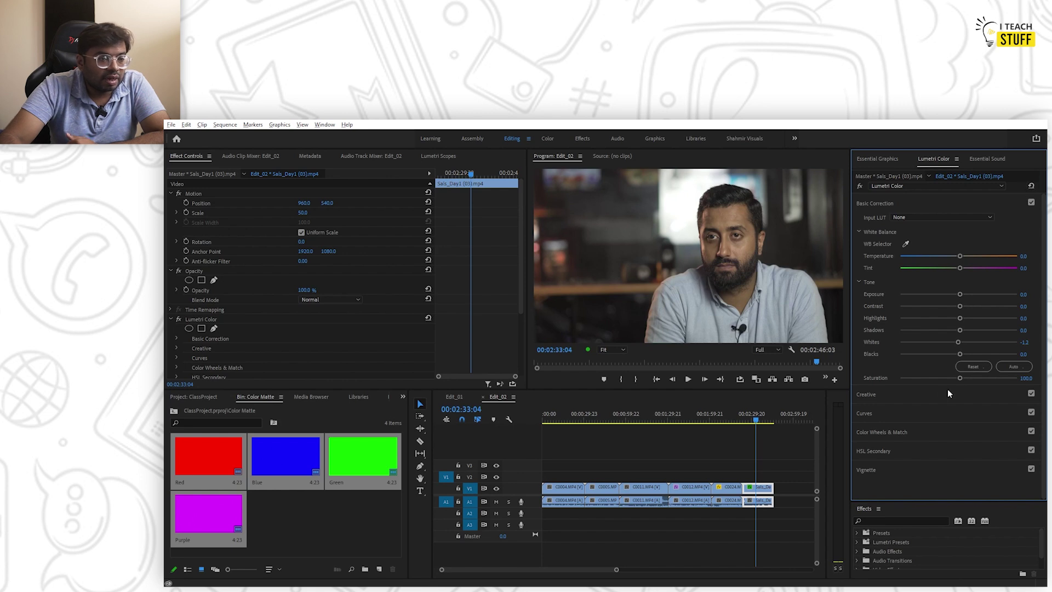
mouse_move(960, 354)
mouse_down()
mouse_move(1011, 355)
mouse_move(852, 361)
mouse_move(955, 355)
mouse_up()
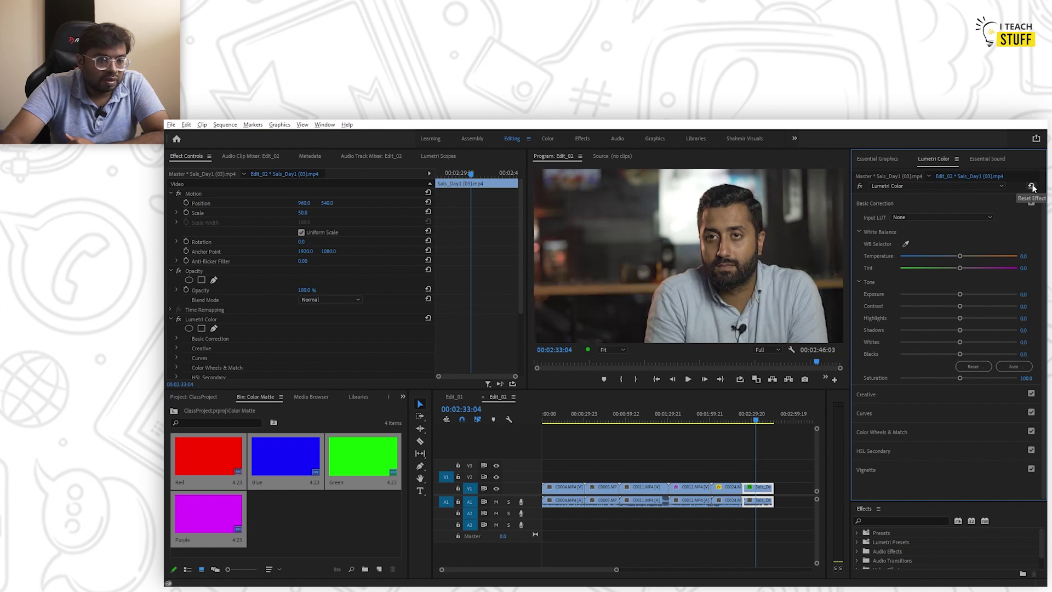
click(977, 367)
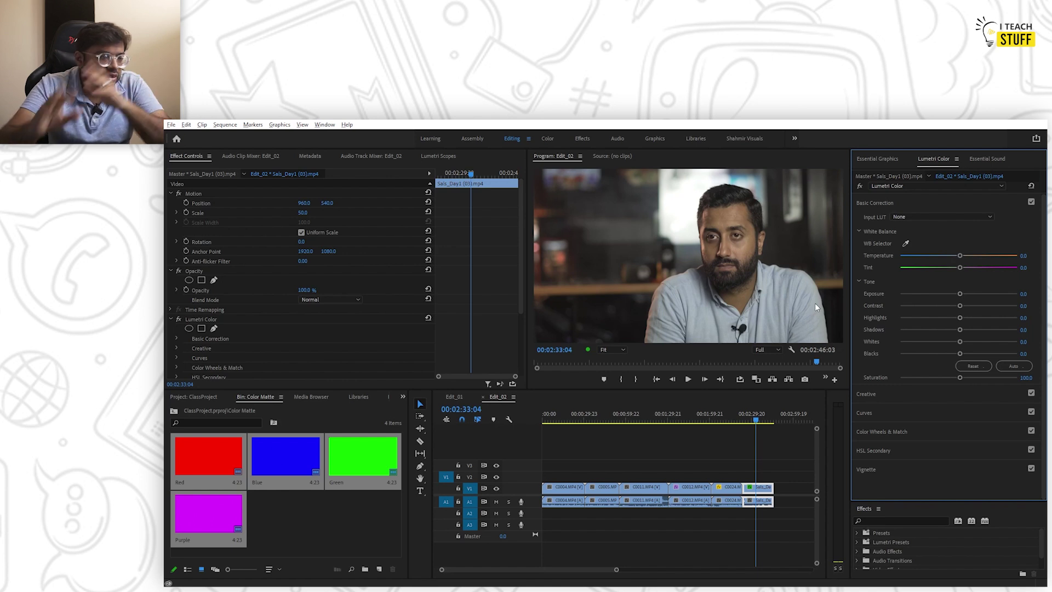
Try raising and lowering the Basic Correction Saturation, and reset the Lumetri Color effect.
drag(960, 377, 1018, 378)
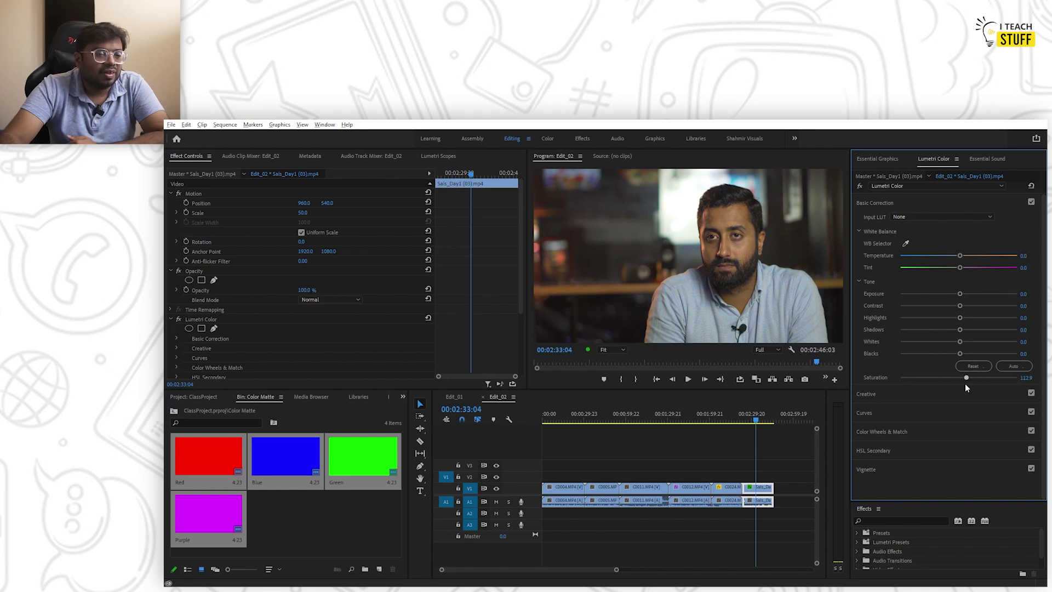
drag(964, 388, 958, 384)
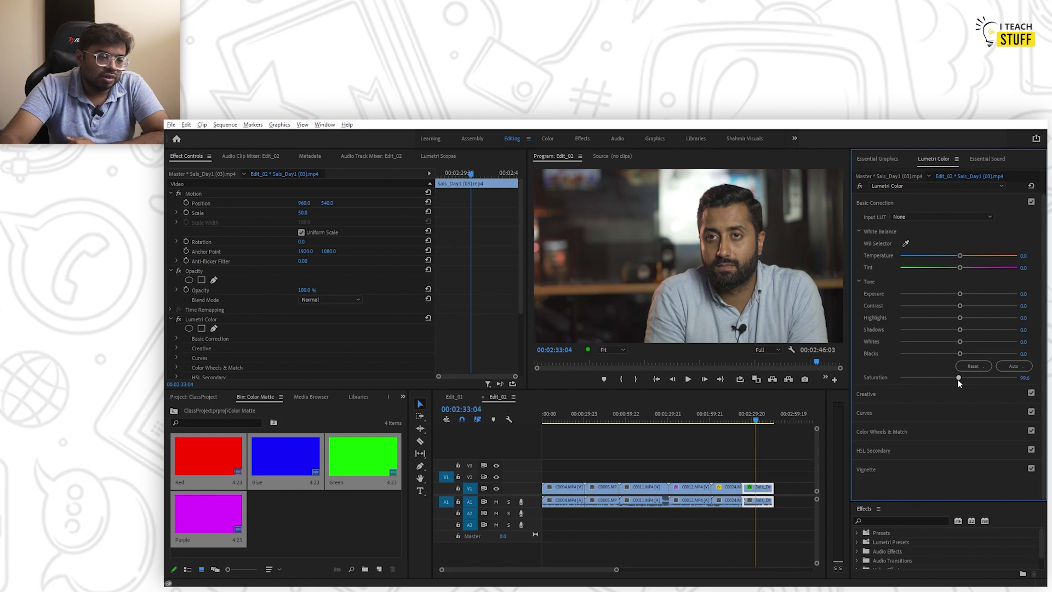
click(1032, 186)
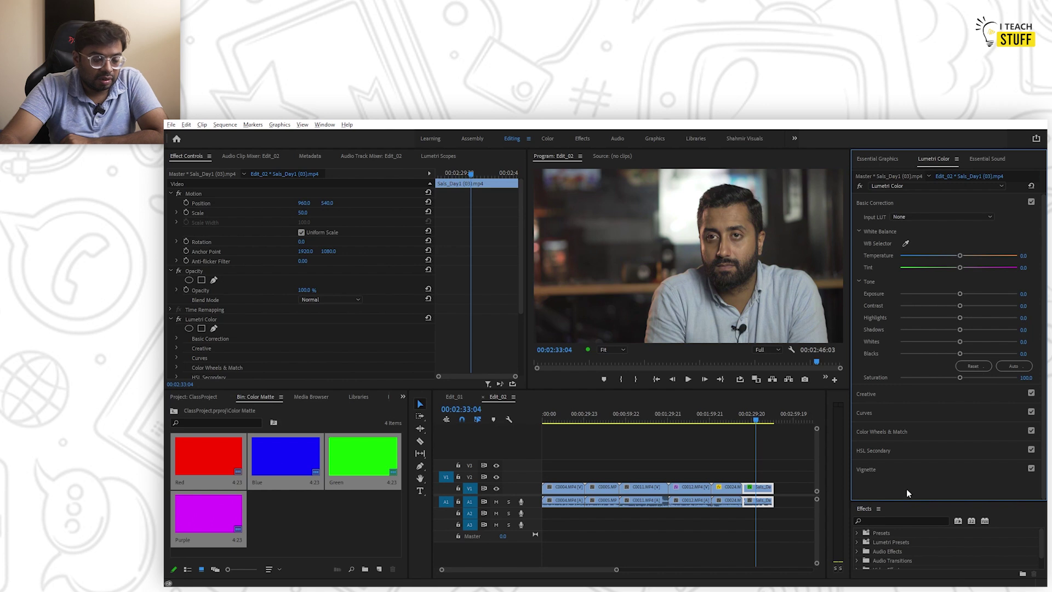
Review the Look presets offered under Creative and the Input LUT options under Basic Correction.
click(921, 394)
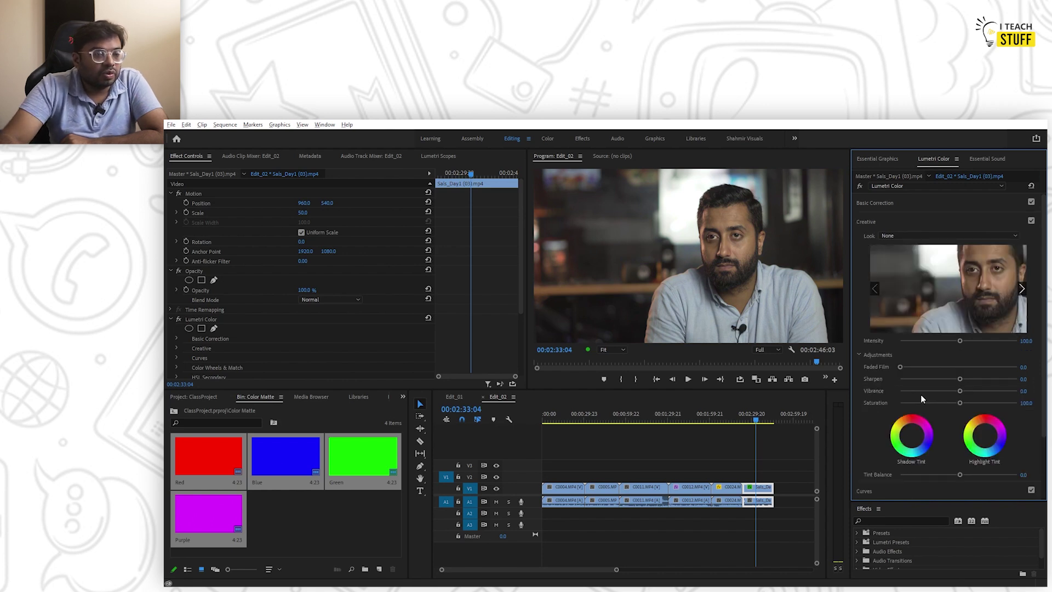
click(916, 238)
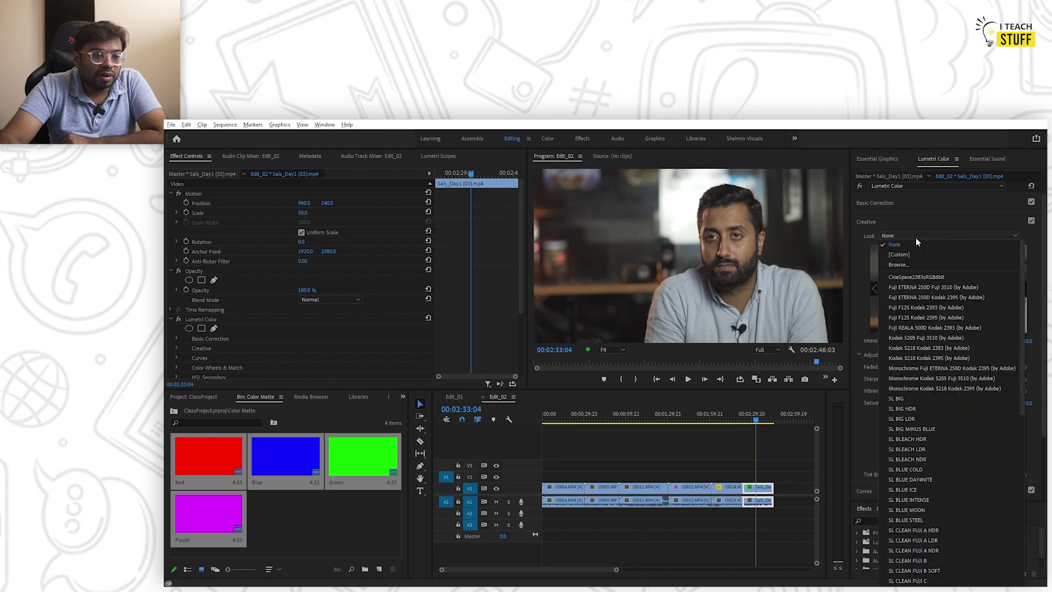
click(892, 197)
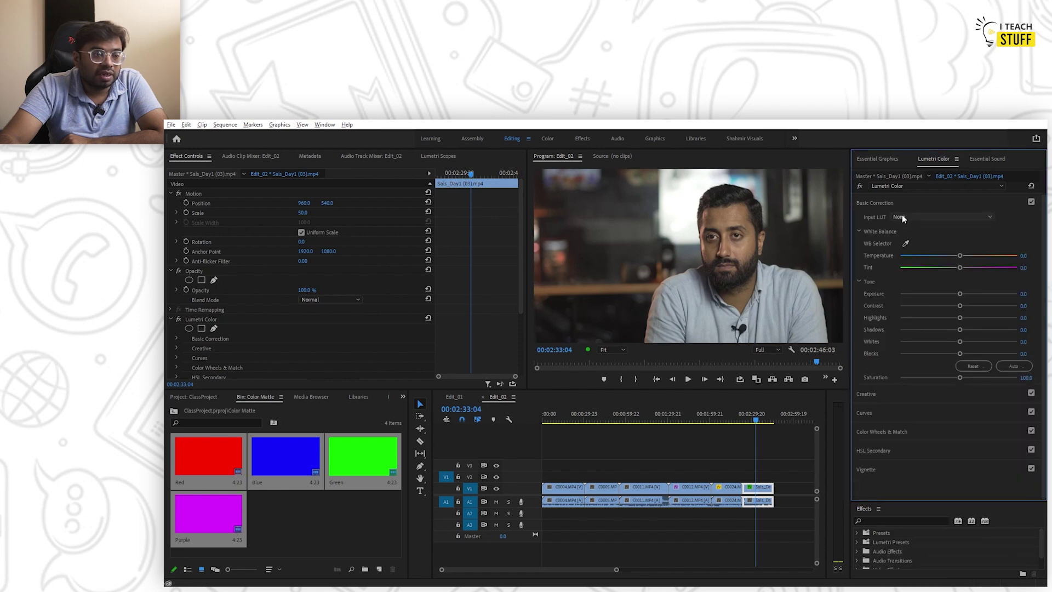
click(905, 217)
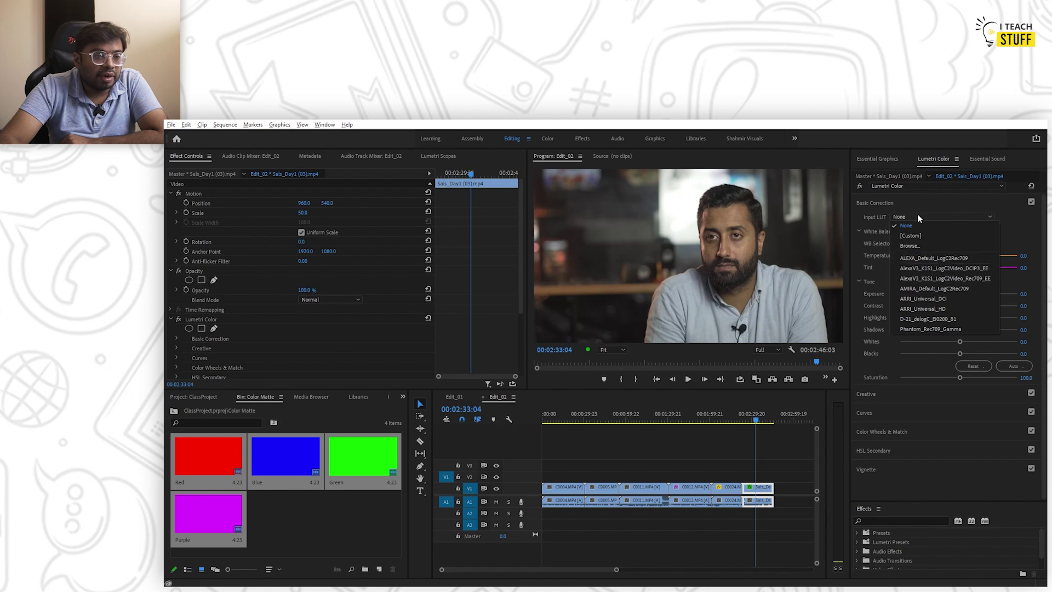
click(878, 204)
Apply the SL BLUE ICE look at about 67.5 intensity and compare the image with Lumetri Color off and on.
click(885, 222)
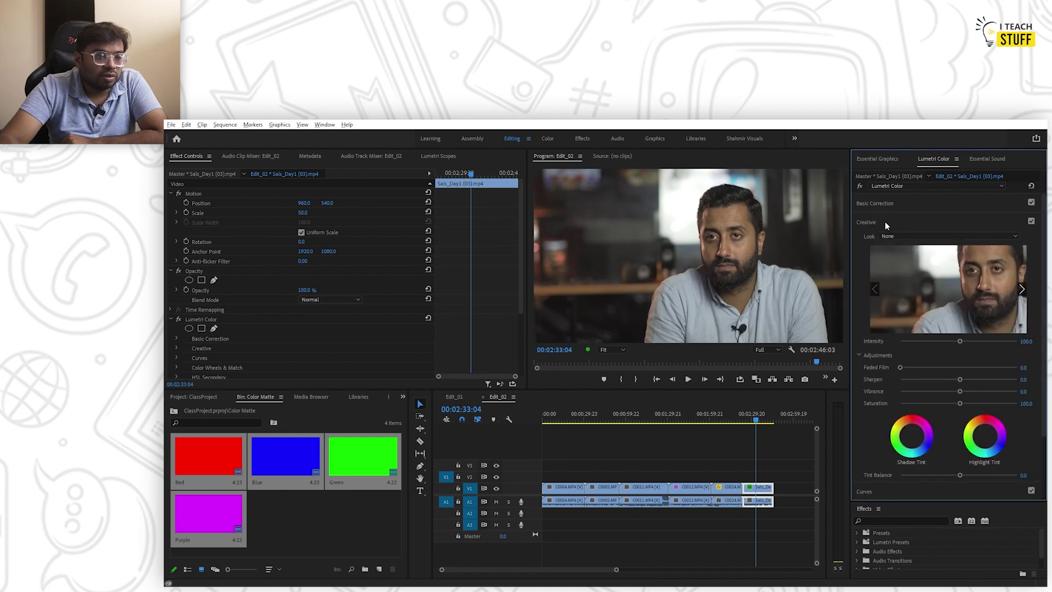
click(903, 234)
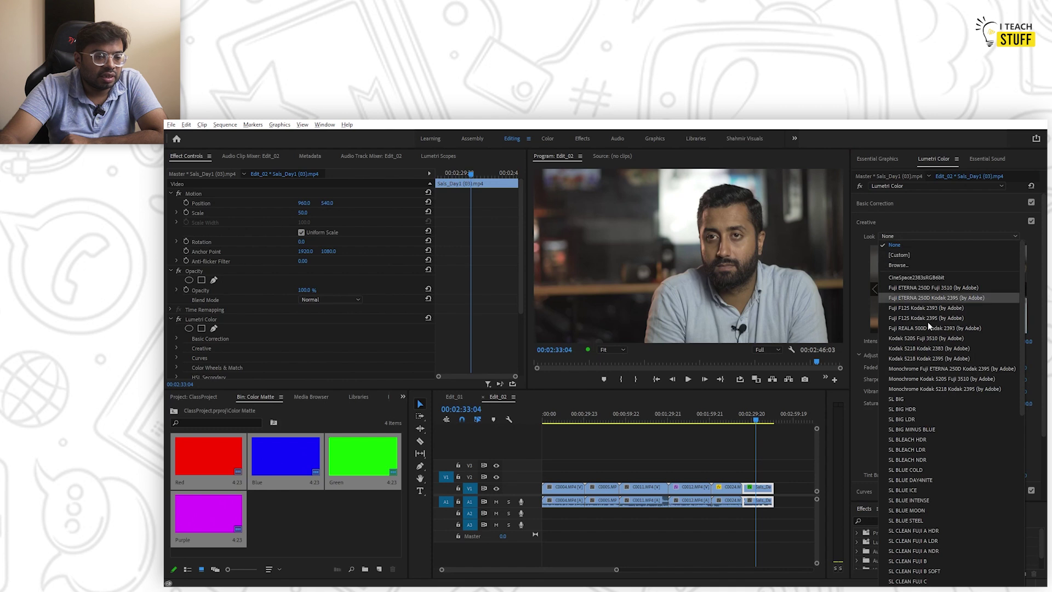
click(929, 490)
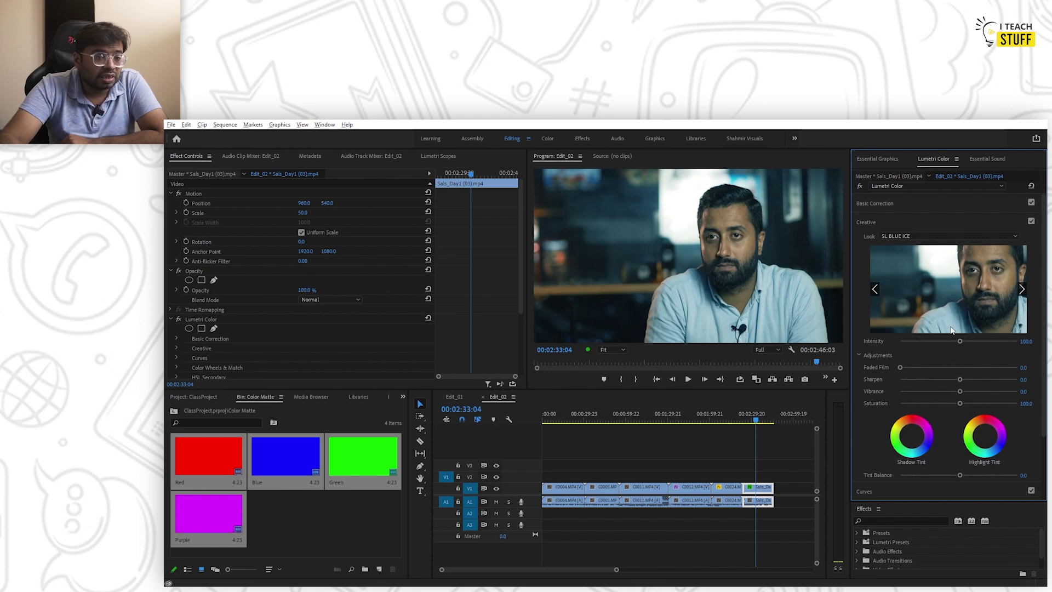
drag(960, 342, 908, 342)
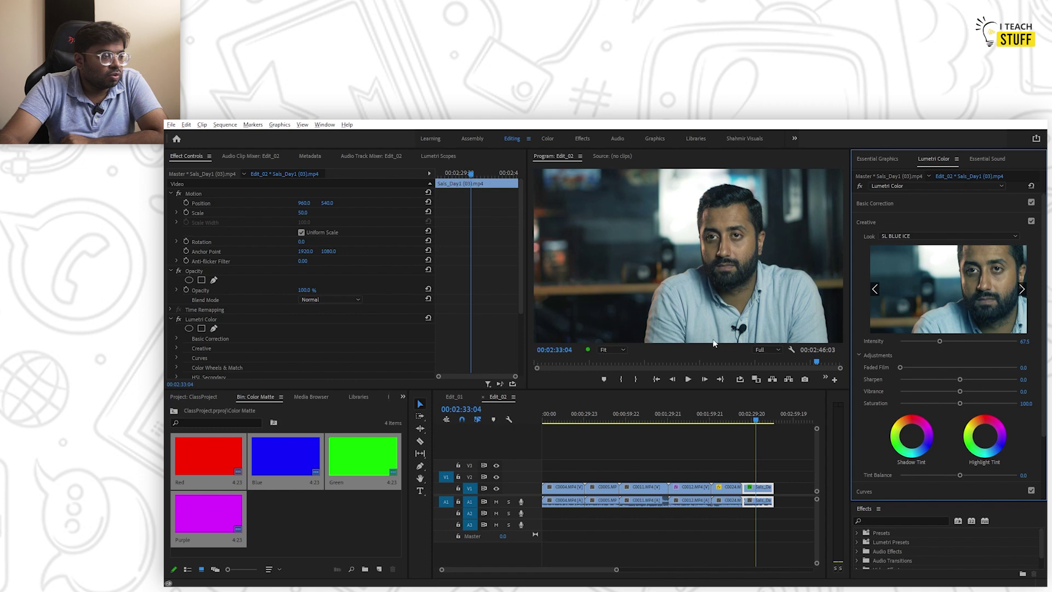
click(179, 319)
click(180, 319)
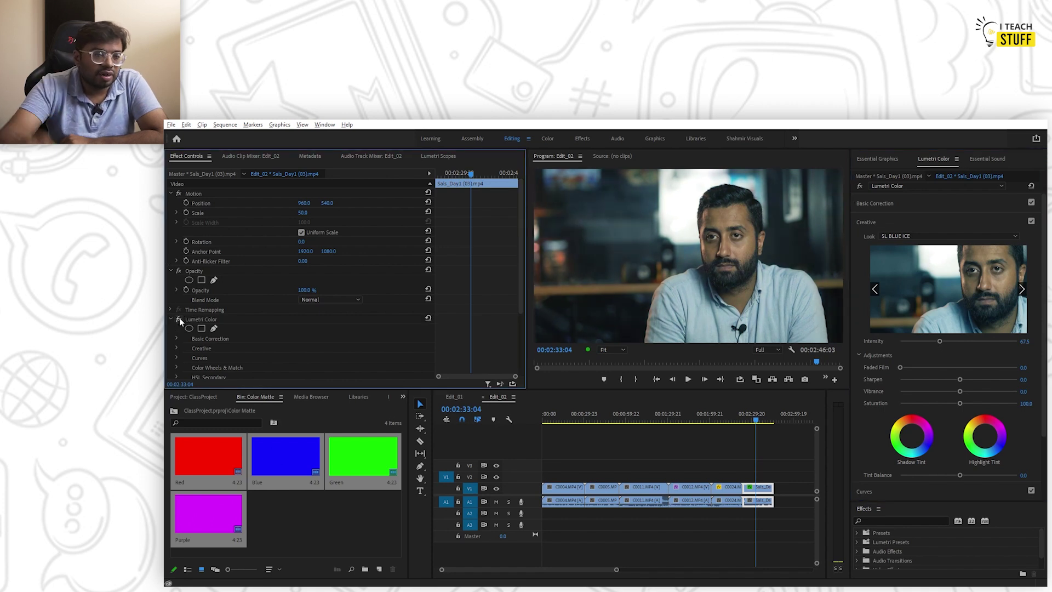
Try the SL GOLD TOBACCO look with an adjusted intensity, and set the Creative look back to None.
click(929, 236)
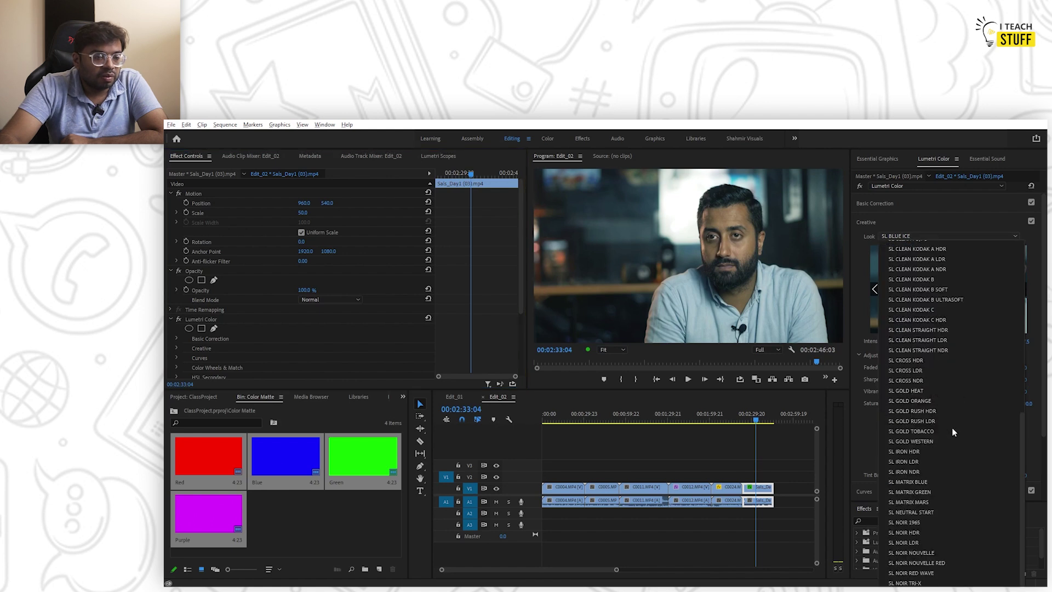
scroll(952, 427, up, 5)
scroll(943, 428, down, 10)
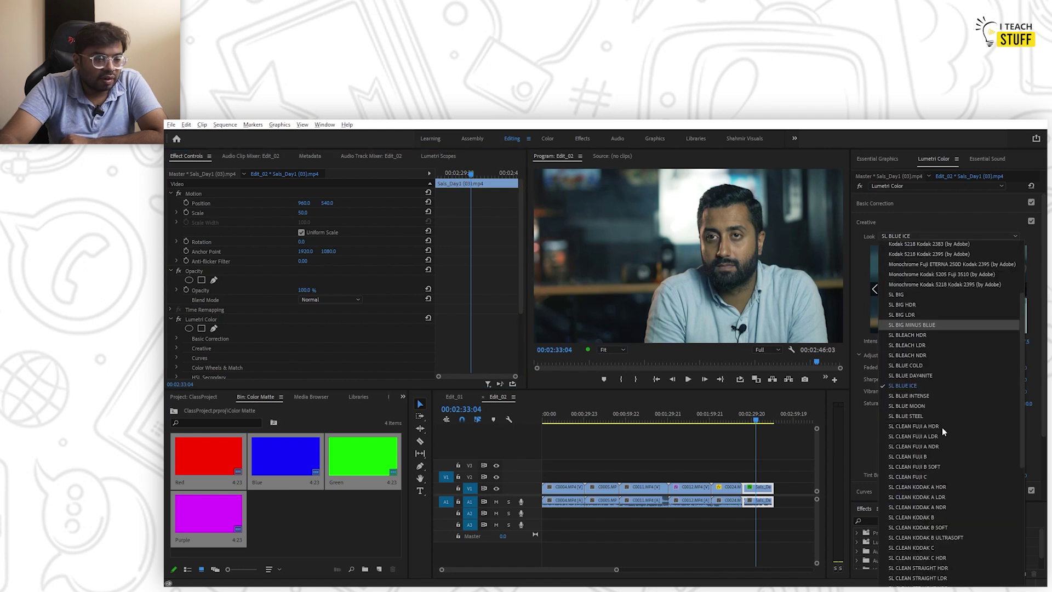
click(911, 431)
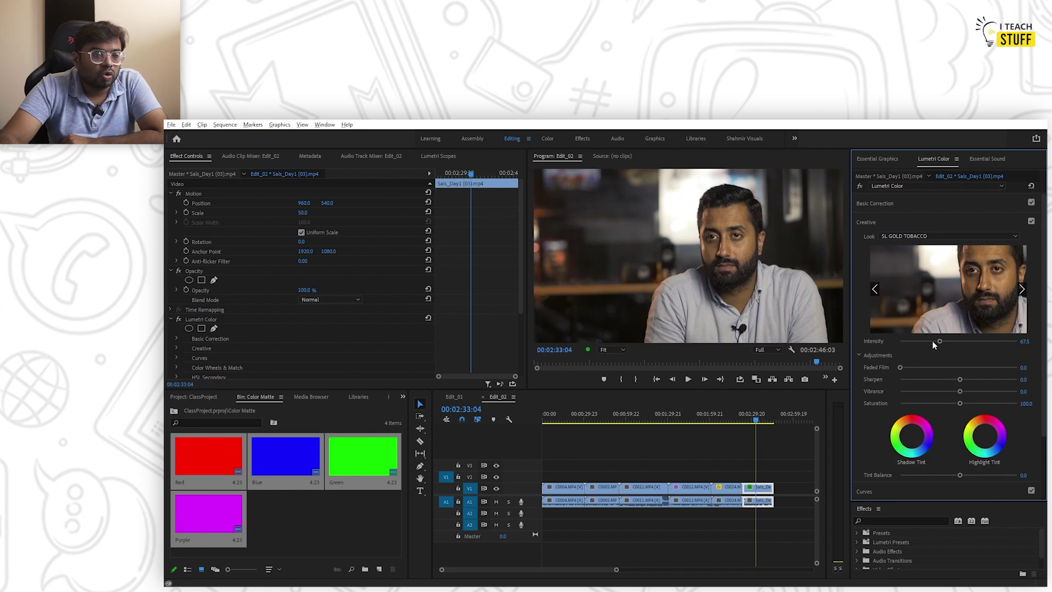
drag(939, 341, 926, 345)
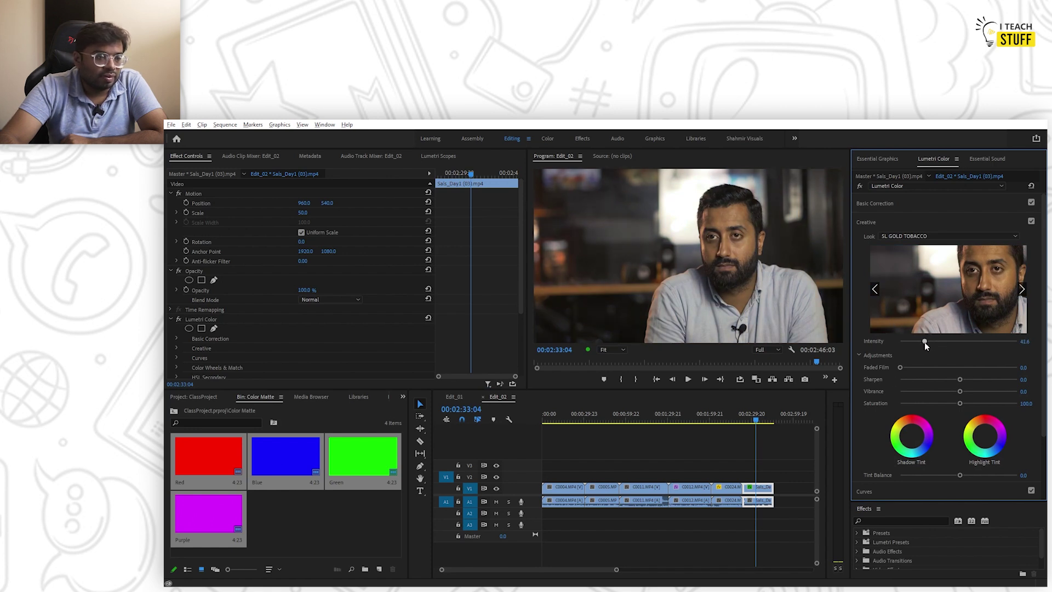
click(923, 235)
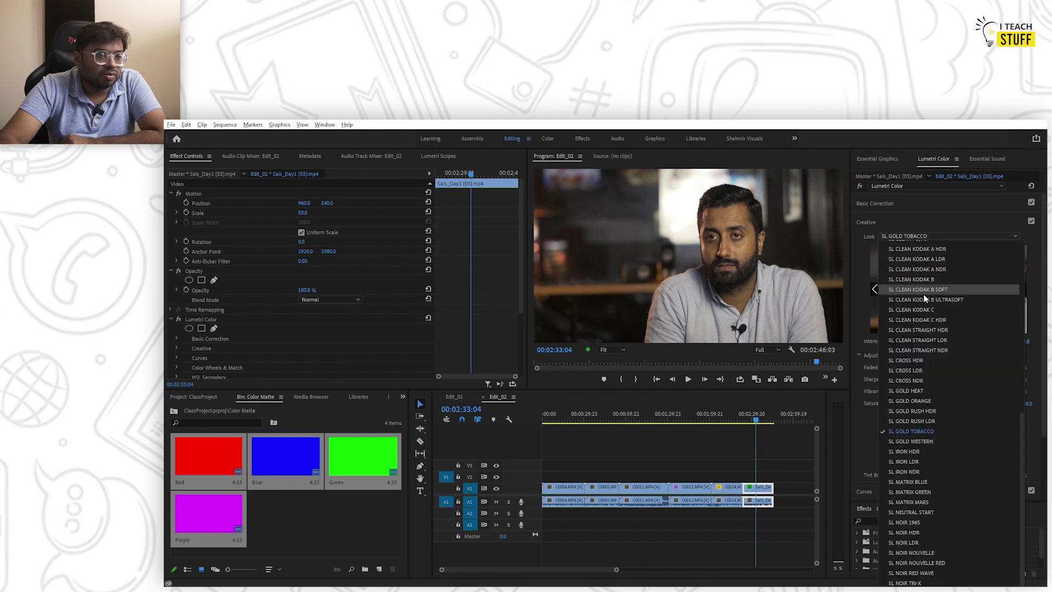
click(911, 242)
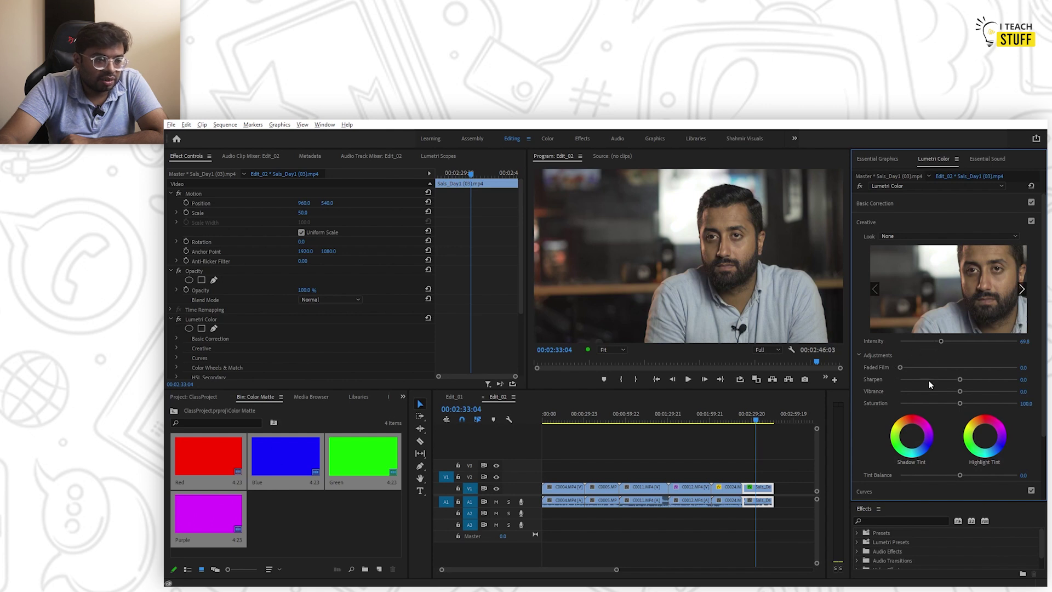
Try shifting the Creative Tint Balance to a negative value, and reset the Lumetri Color effect.
scroll(897, 418, down, 3)
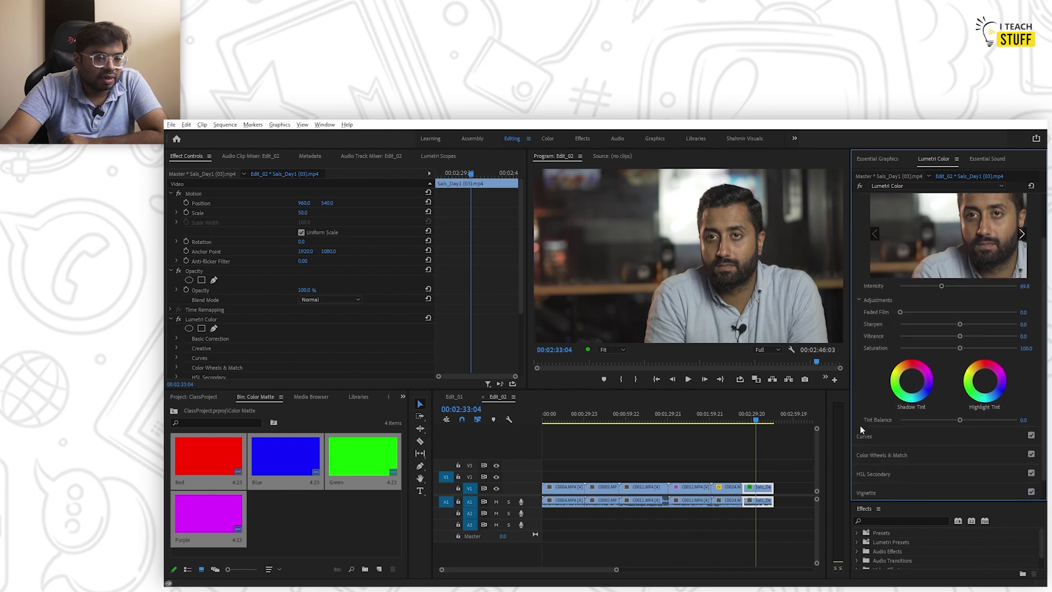
drag(960, 396, 926, 397)
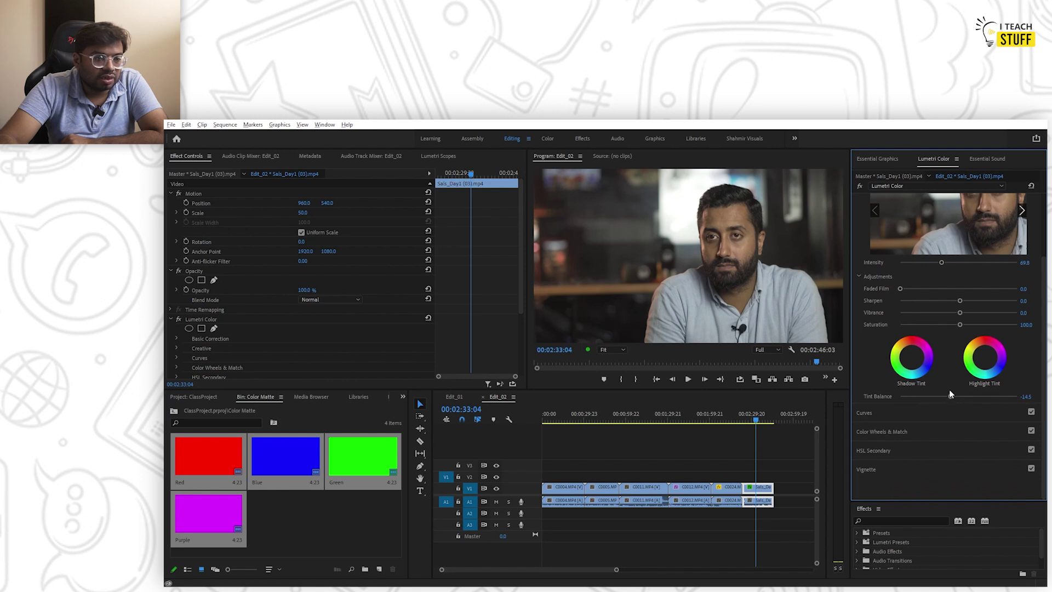
scroll(951, 393, up, 1)
click(1031, 186)
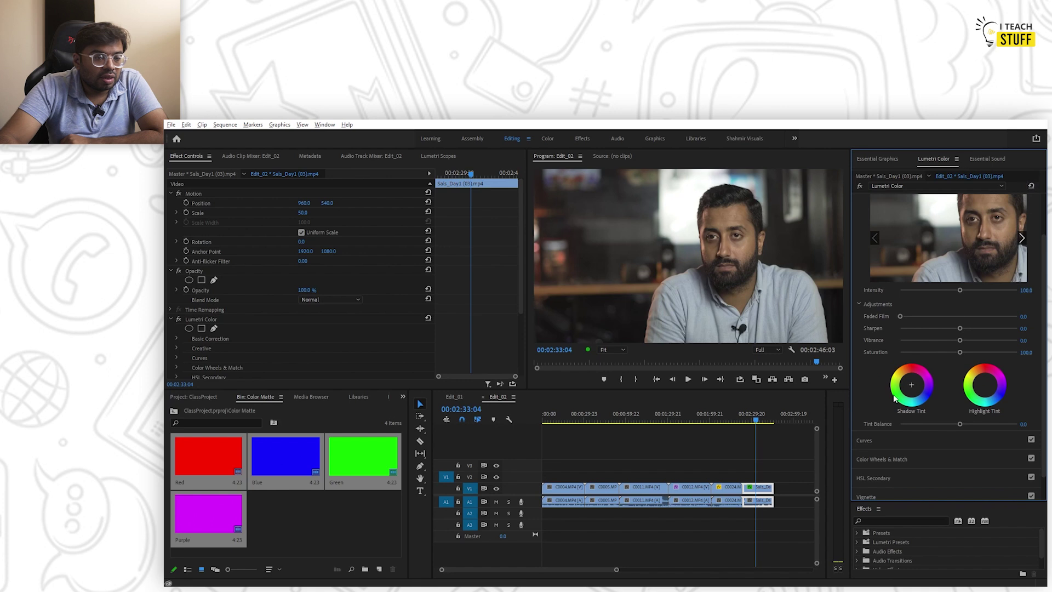
scroll(872, 357, up, 2)
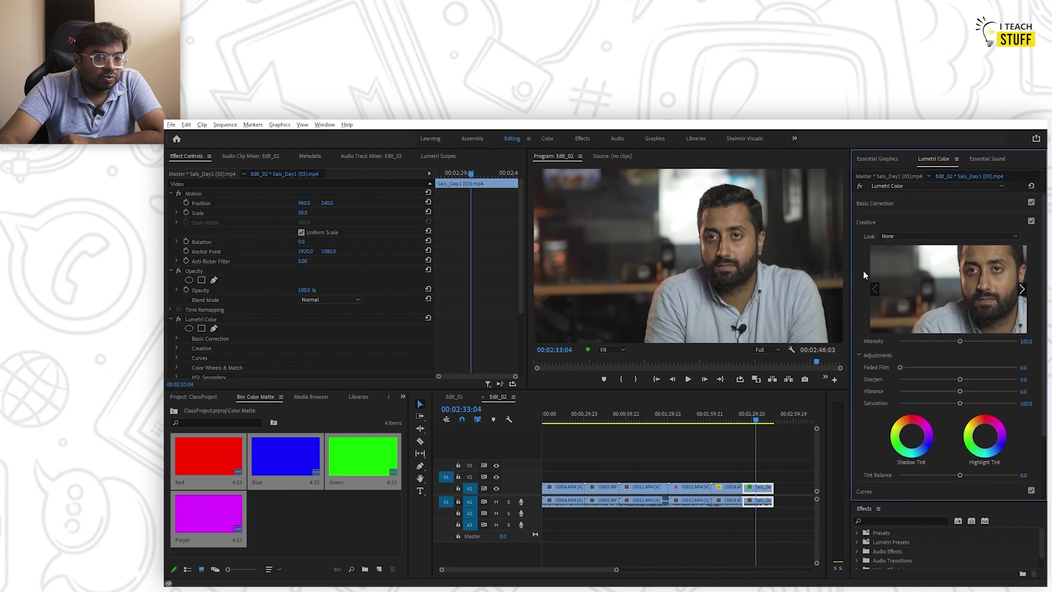
Try an RGB Curves adjustment on the white curve with raised highlights and a mid-point anchor, and reset the Lumetri Color effect.
click(903, 223)
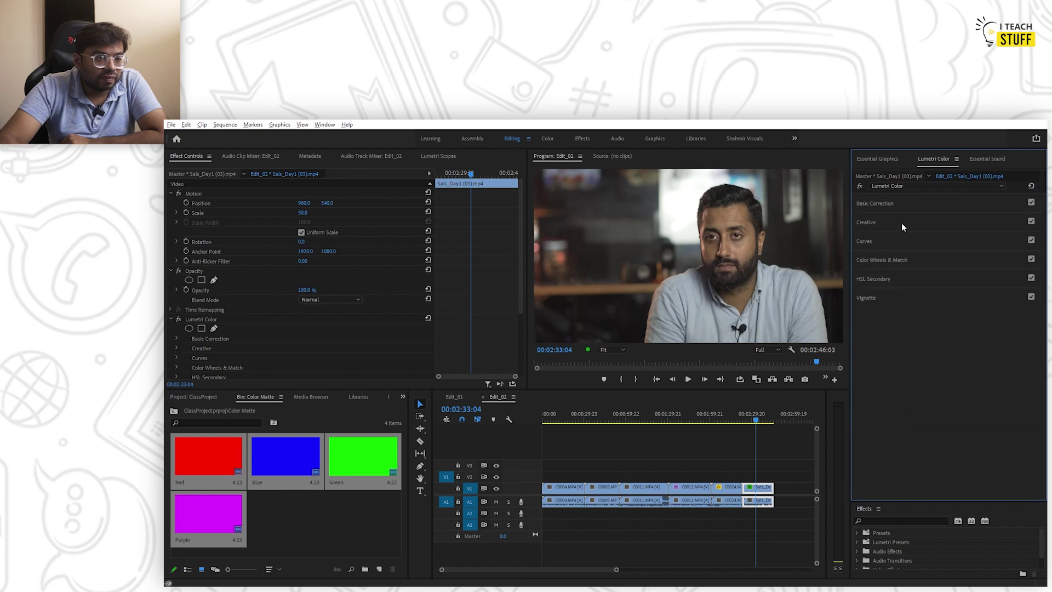
click(876, 237)
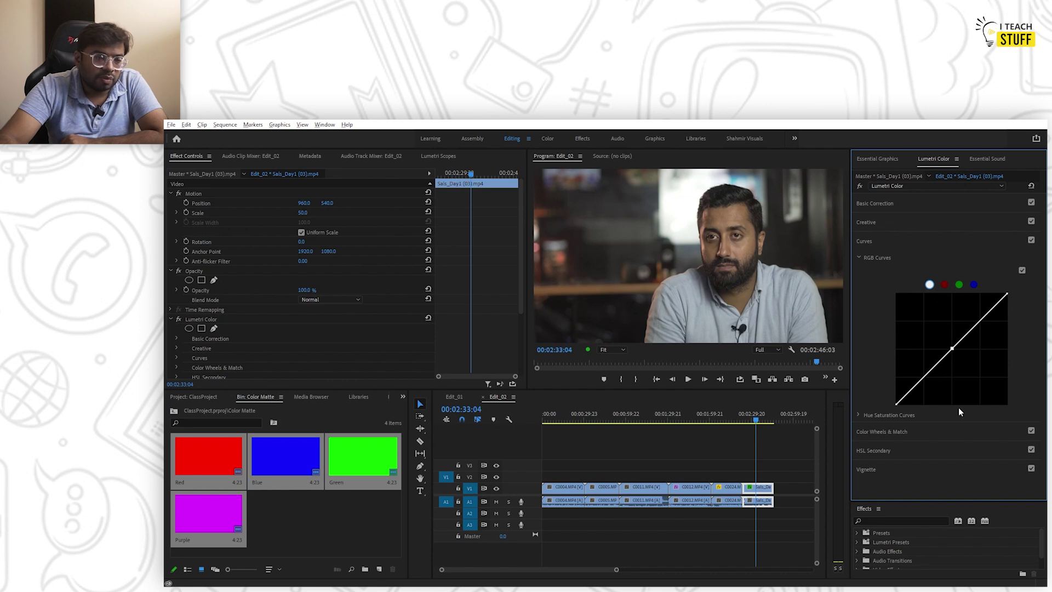
mouse_move(953, 351)
mouse_down()
mouse_move(946, 325)
mouse_move(952, 350)
mouse_up()
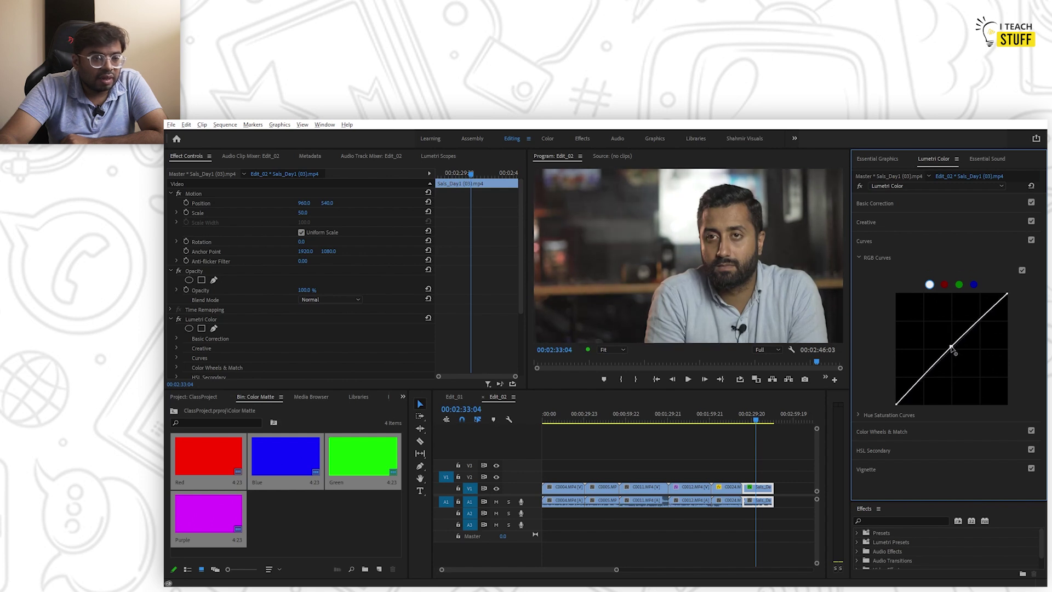
click(993, 307)
drag(994, 309, 991, 301)
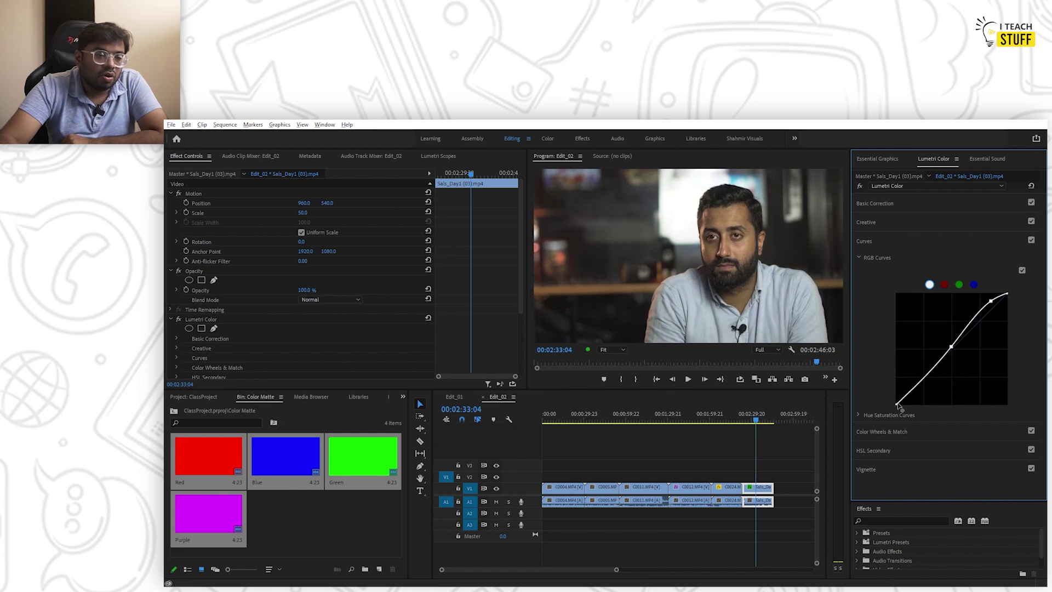
mouse_move(898, 405)
mouse_down()
mouse_move(918, 409)
mouse_move(895, 410)
mouse_up()
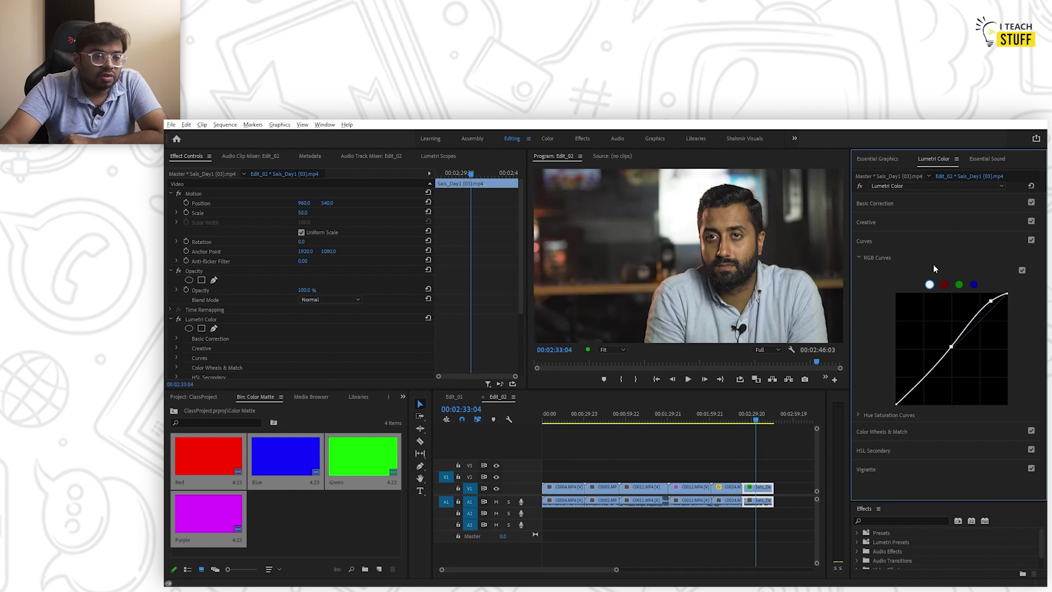
click(1031, 186)
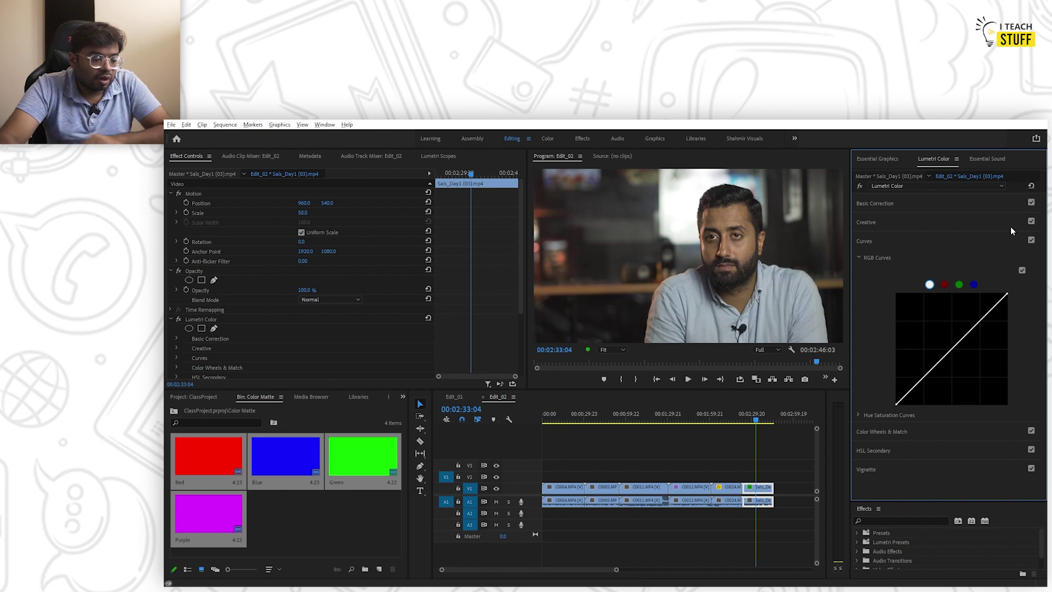
Try an S-curve on the white RGB curve, compare the image with RGB Curves off and on, and reset the Lumetri Color effect.
key(alt)
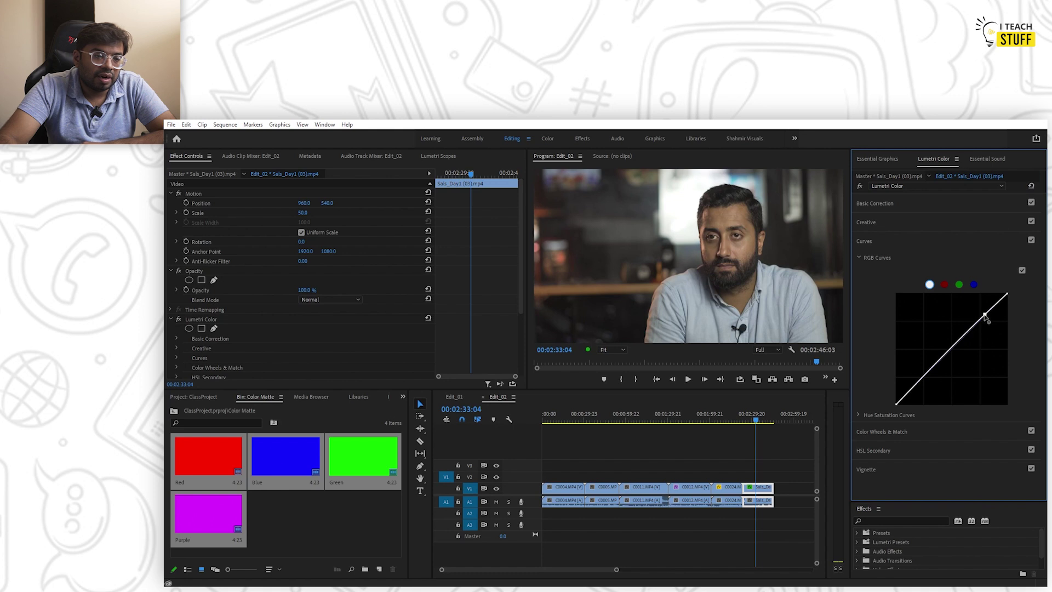
drag(986, 317, 983, 306)
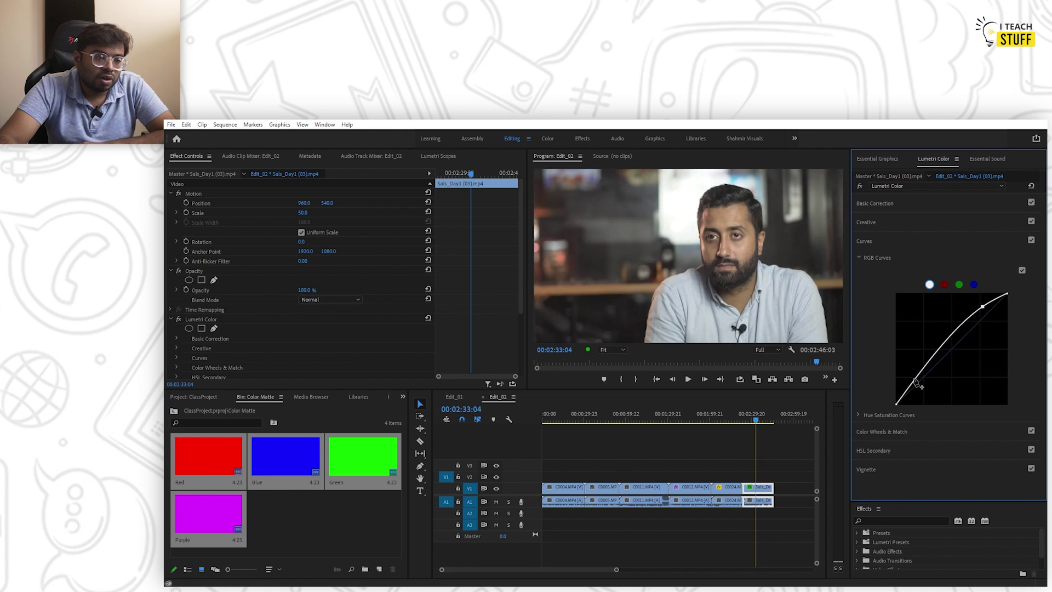
mouse_move(915, 382)
mouse_down()
mouse_move(926, 397)
mouse_move(920, 388)
mouse_up()
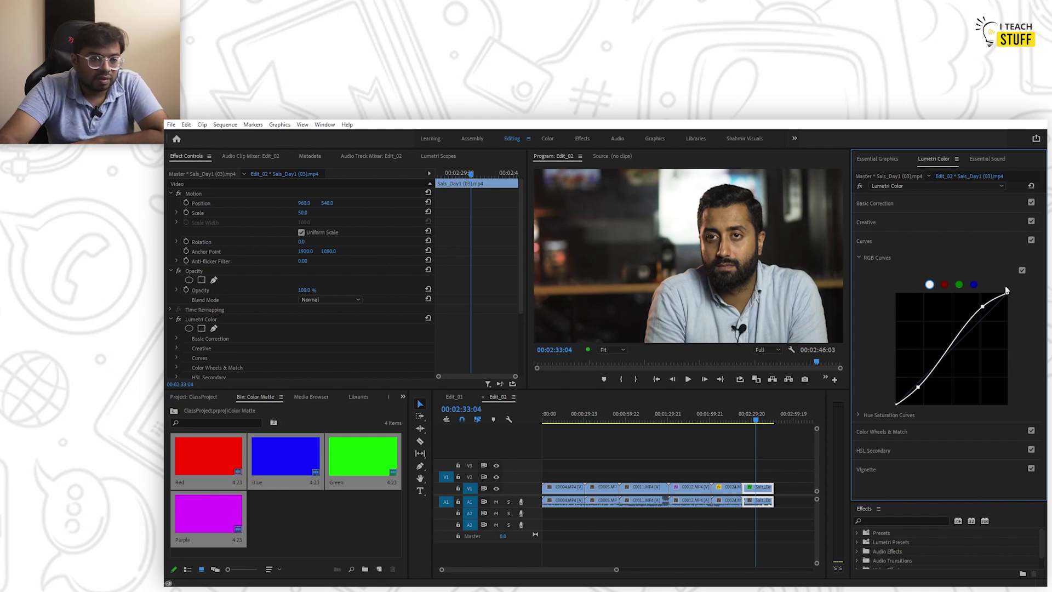
click(1022, 271)
click(1022, 271)
click(1022, 271)
click(1022, 271)
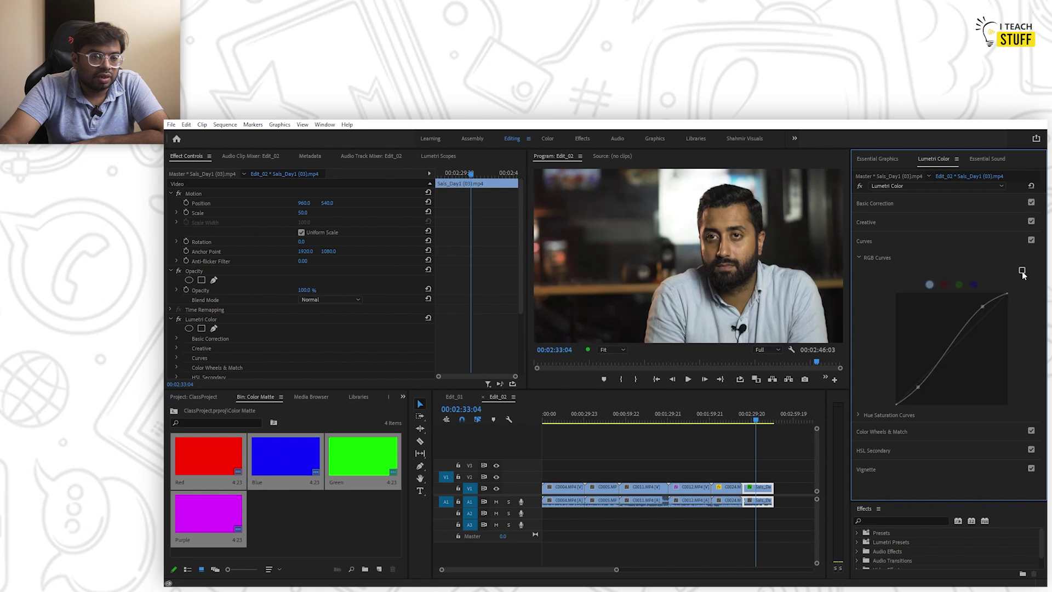
click(1031, 186)
Raise the highlights on the red RGB curve and shift its black point inward to reduce red in the shadows.
click(945, 285)
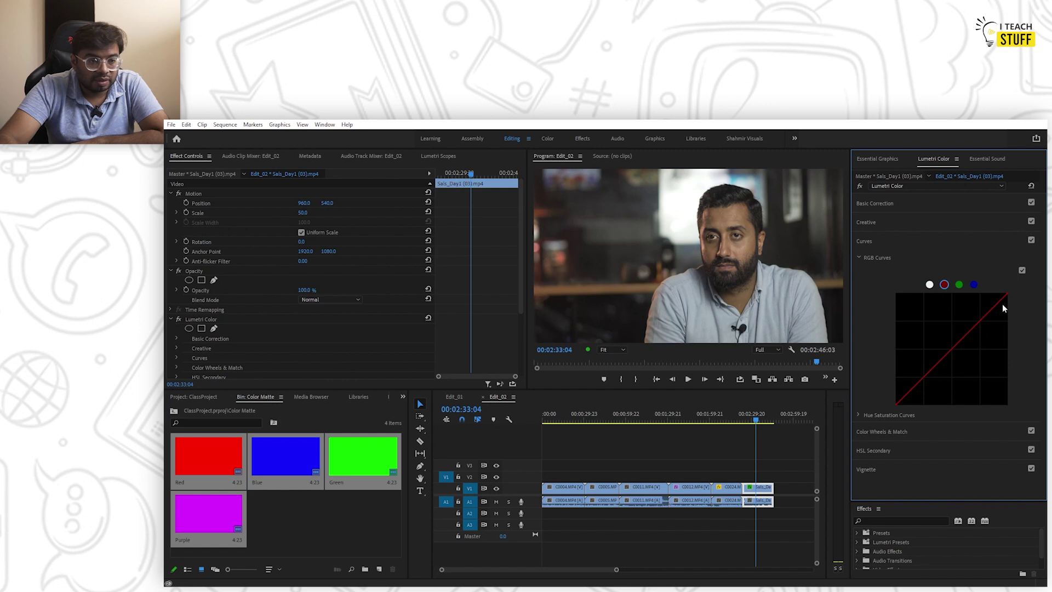
drag(992, 309, 988, 306)
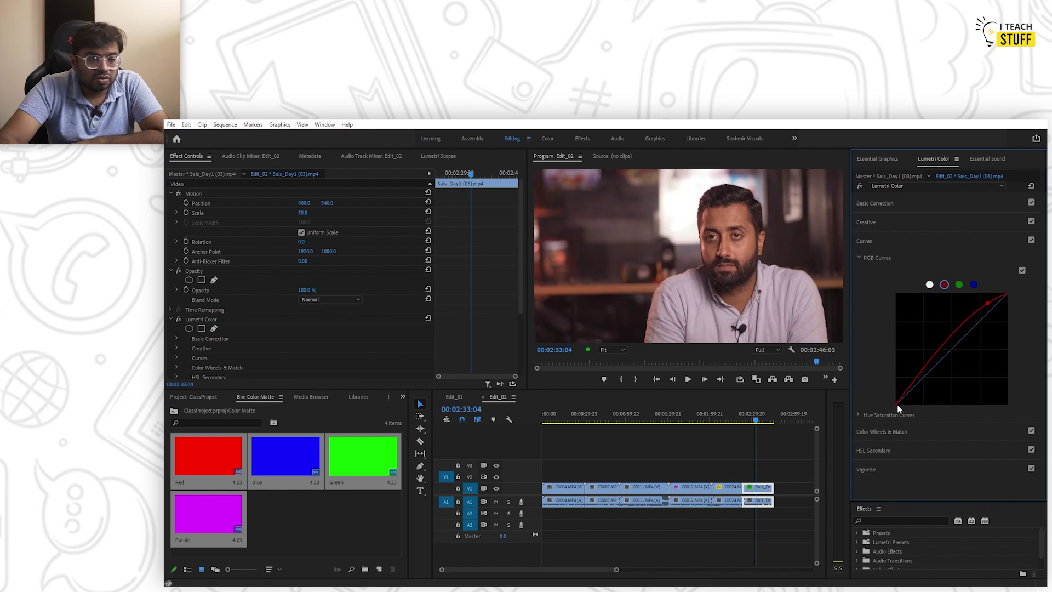
mouse_move(897, 404)
mouse_down()
mouse_move(927, 410)
mouse_move(918, 407)
mouse_up()
Shape the green RGB curve with lifted shadows and lowered highlights.
click(959, 284)
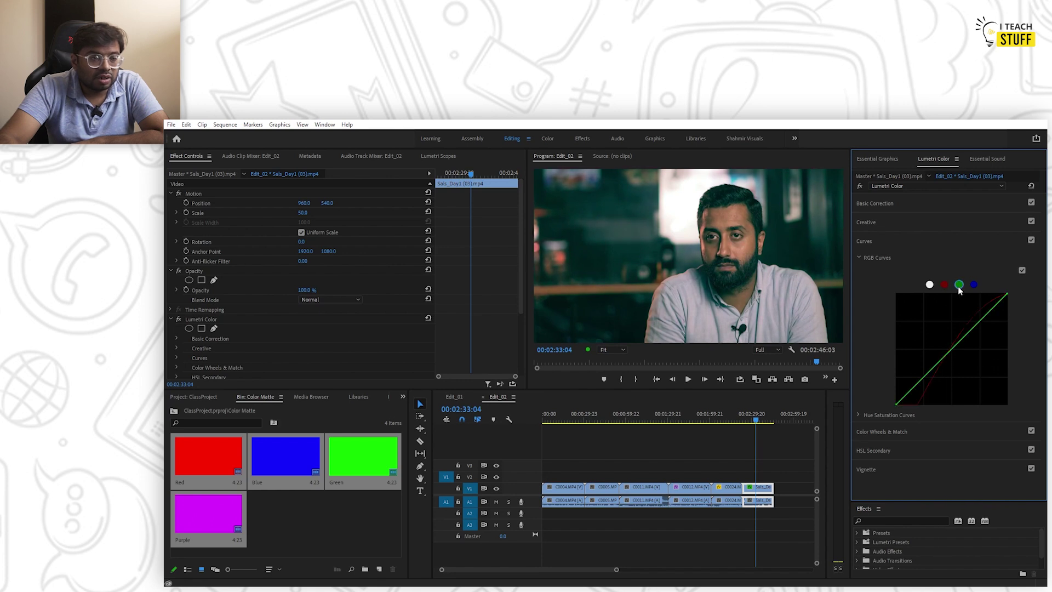
drag(899, 406, 926, 369)
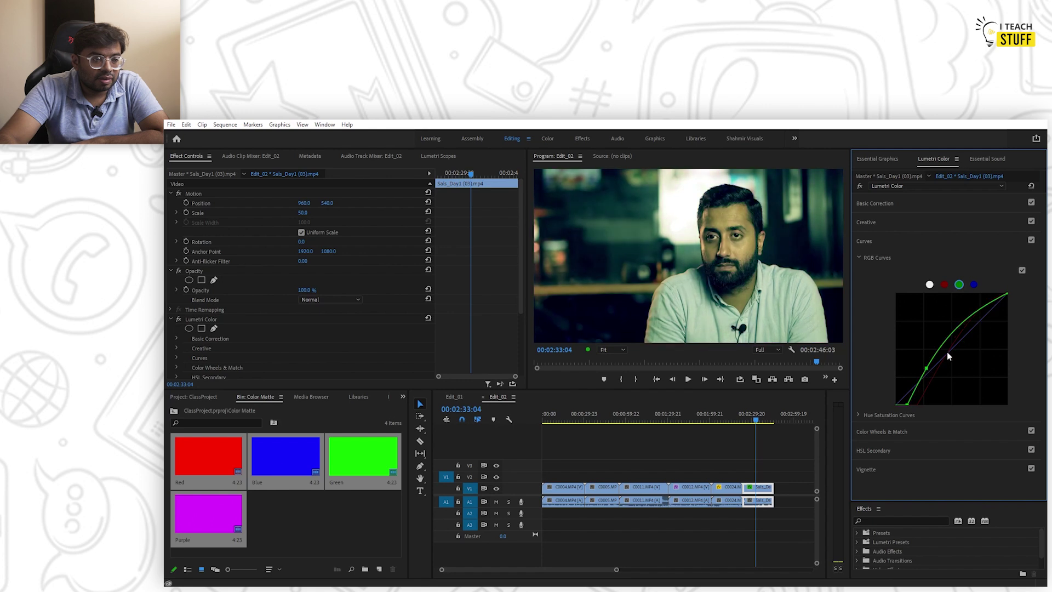
drag(978, 319, 980, 336)
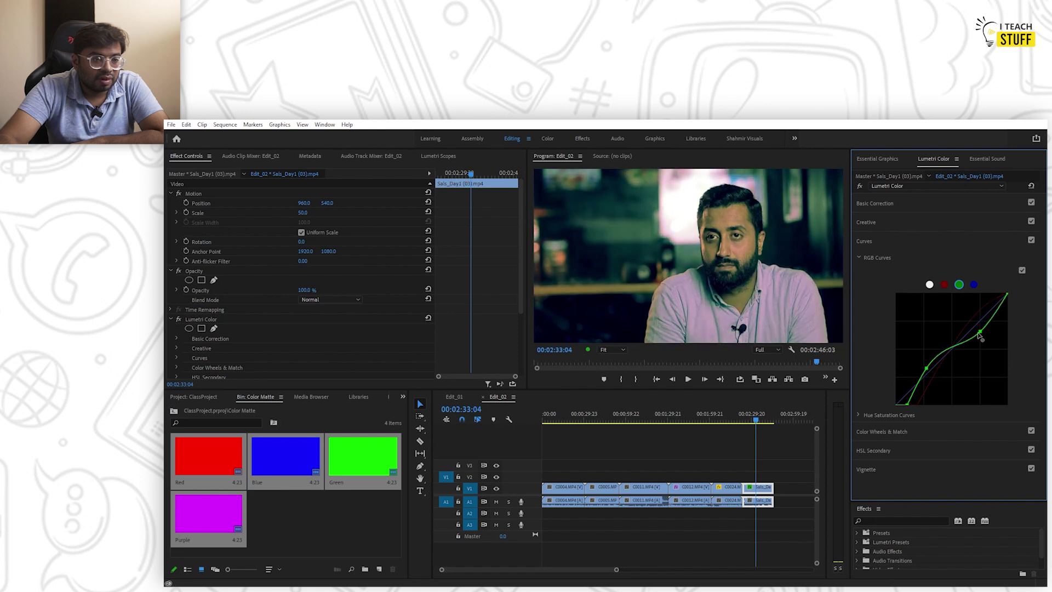
Raise the highlights and lower the shadows on the blue RGB curve.
click(974, 285)
drag(982, 322, 973, 305)
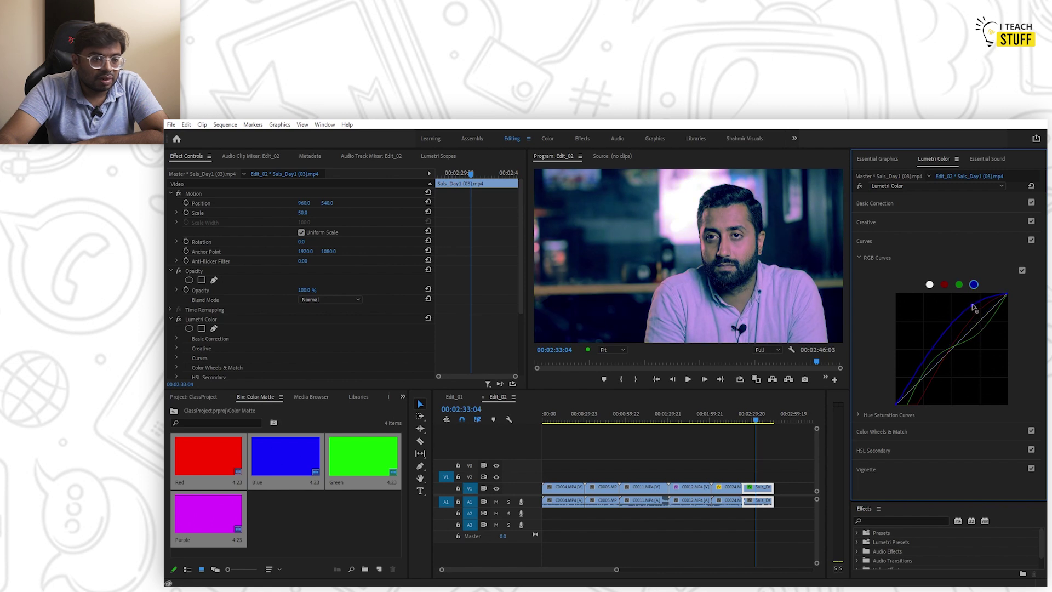
drag(938, 344, 938, 371)
Shift the white RGB curve's black point well inward and pull its white point down to the baseline for an extreme stylized look.
click(930, 284)
drag(899, 404, 937, 405)
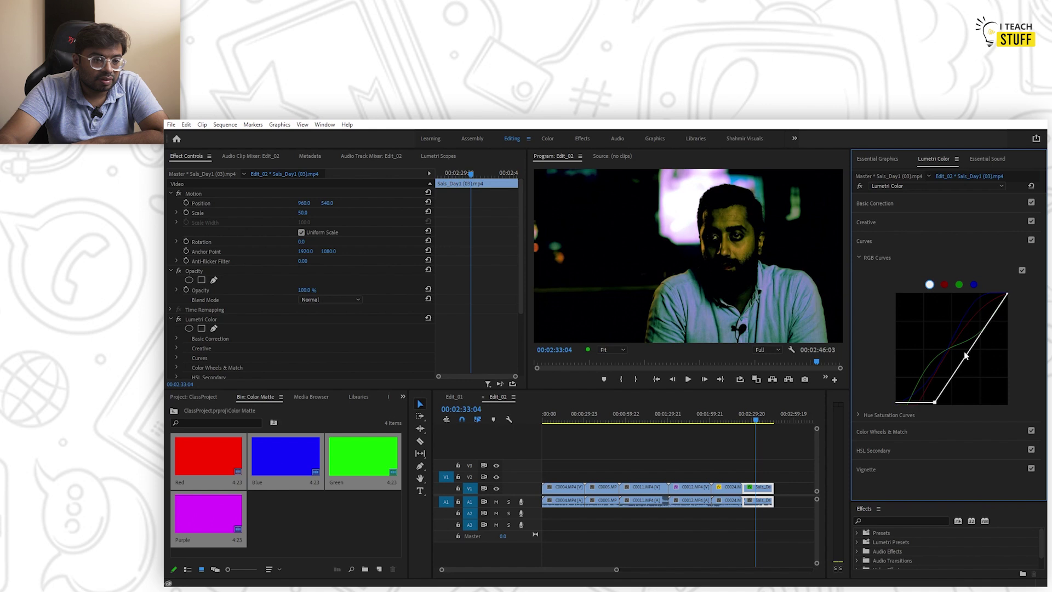
drag(1007, 294, 985, 417)
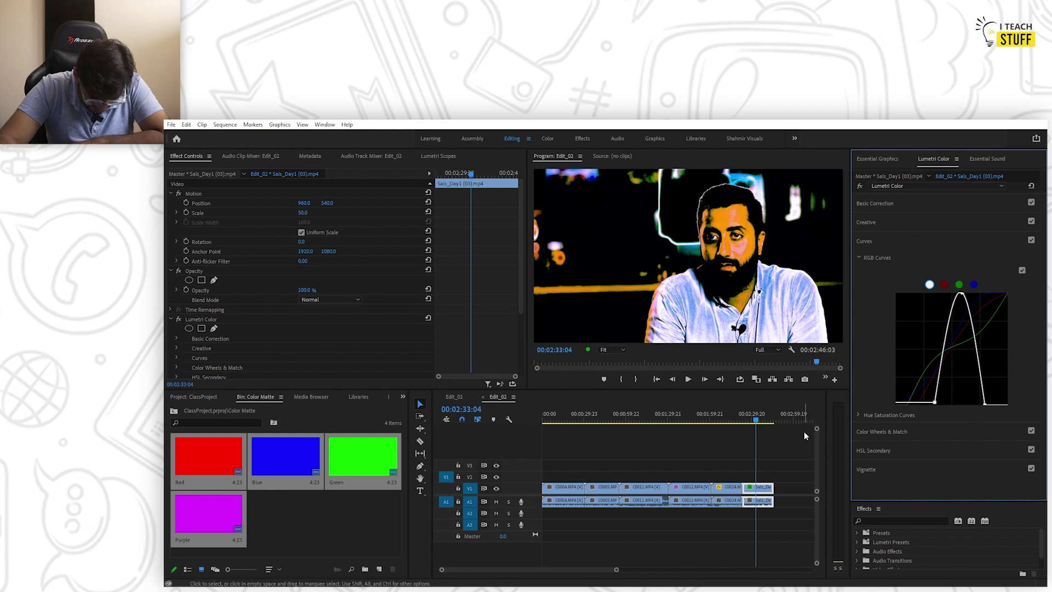
Play the graded interview clip from its start and mute audio track A1 during playback.
click(744, 421)
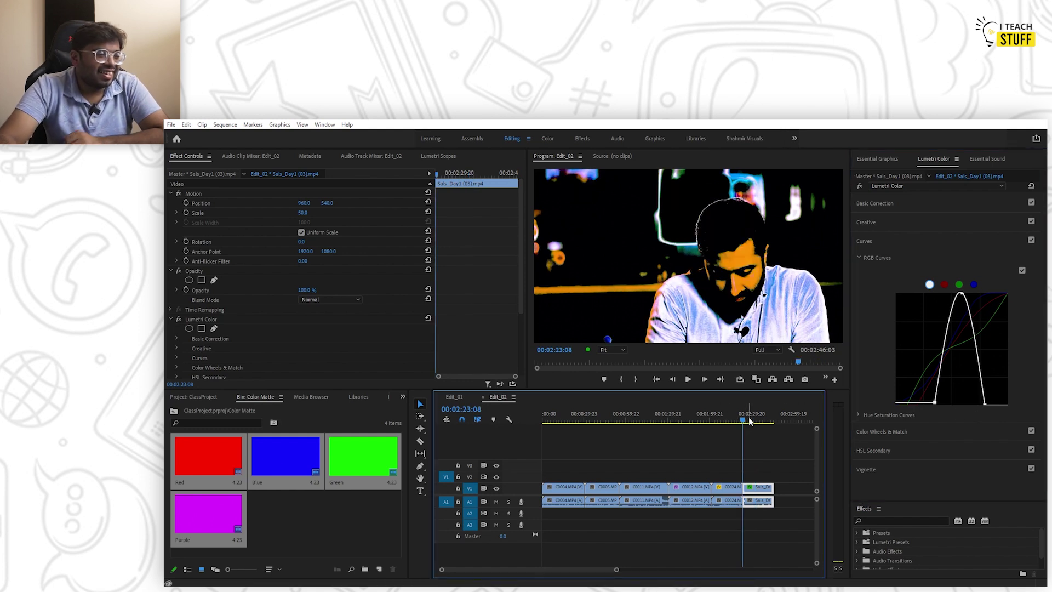
key(space)
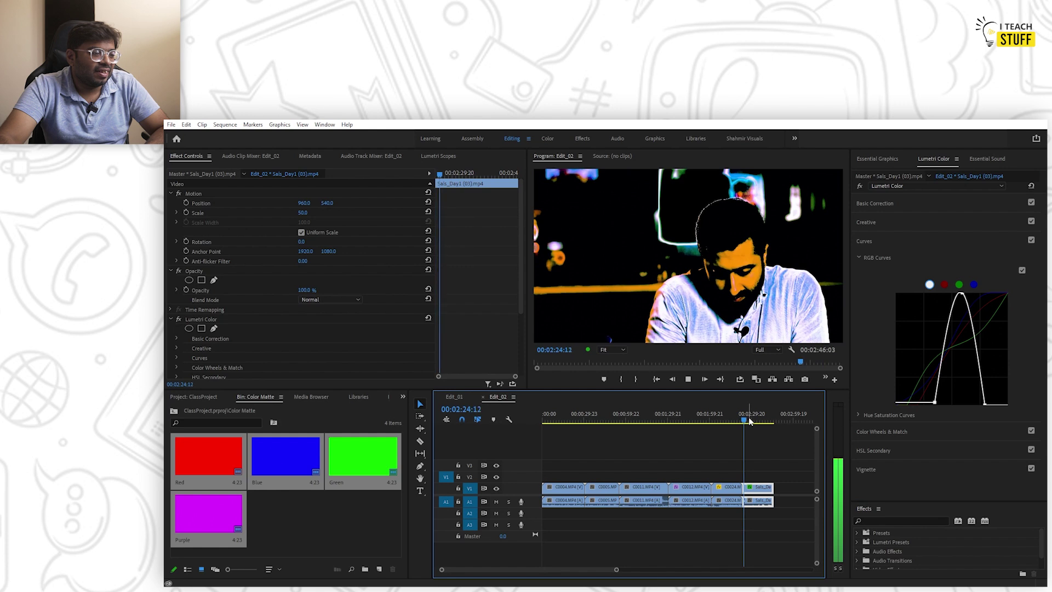
key(space)
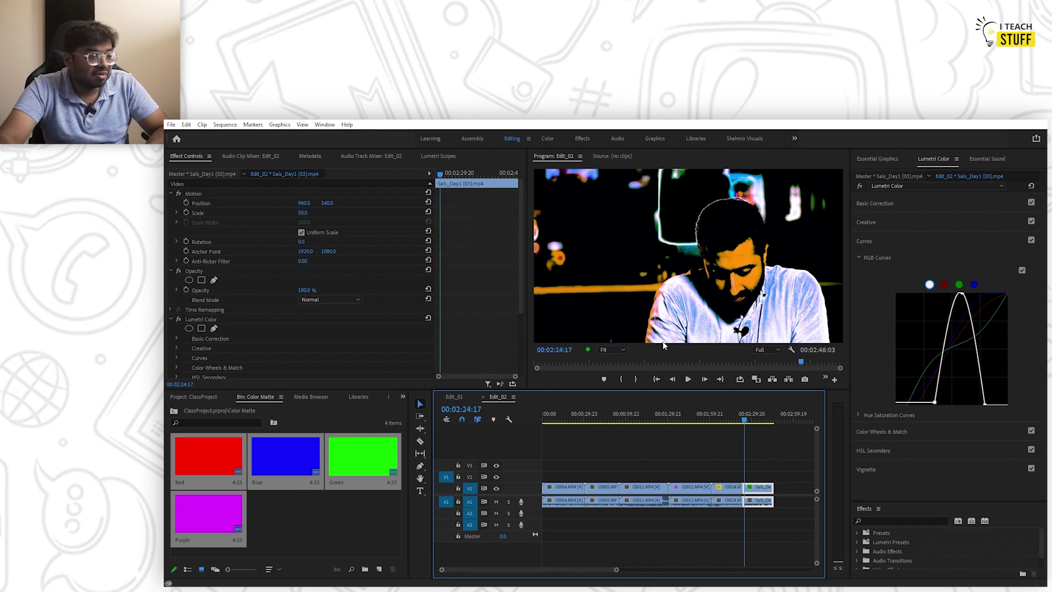
key(space)
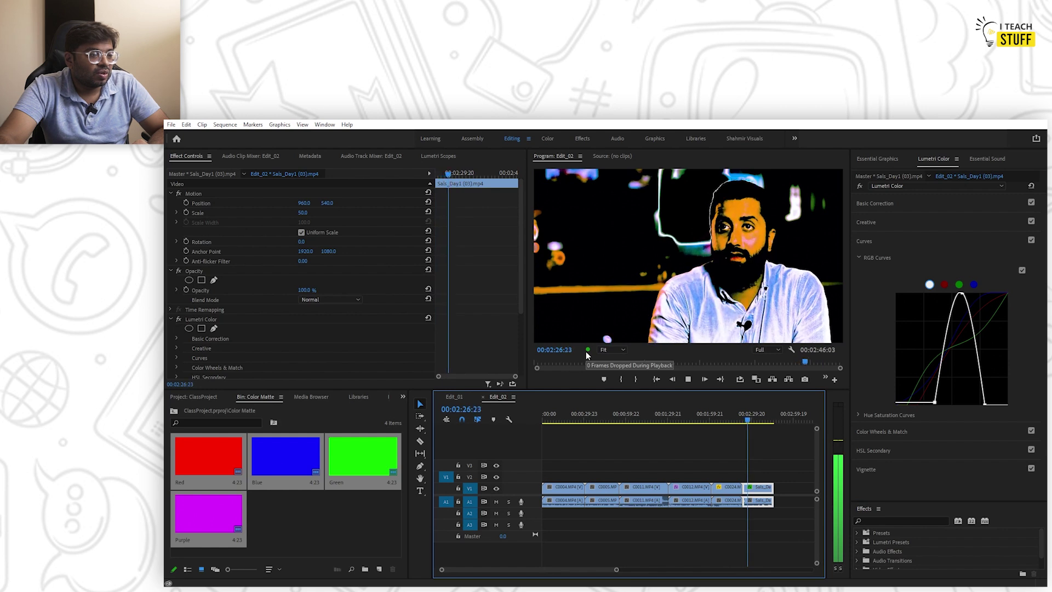
click(496, 502)
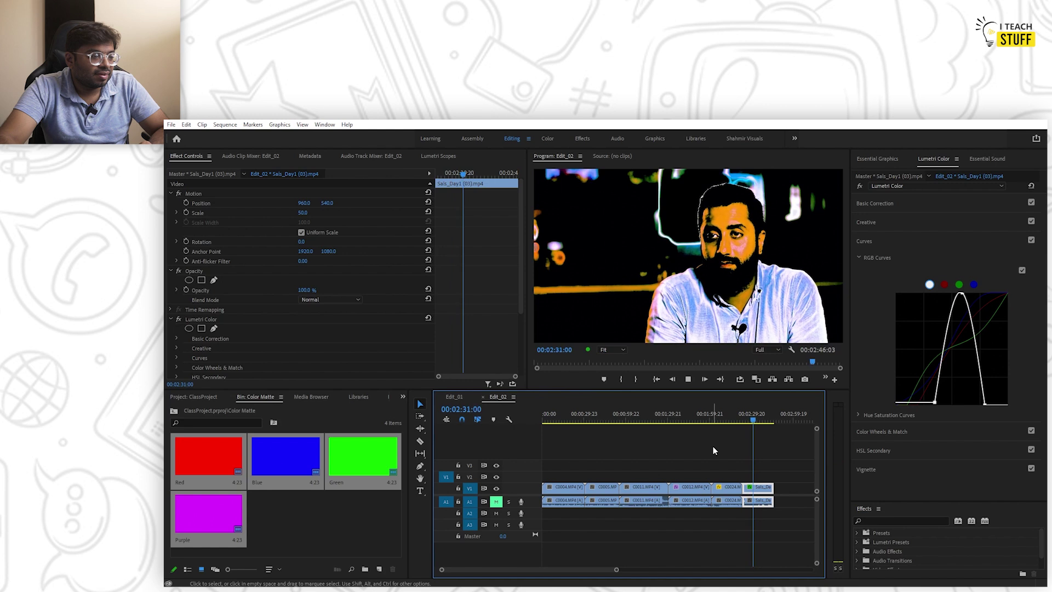
click(764, 421)
drag(766, 421, 763, 422)
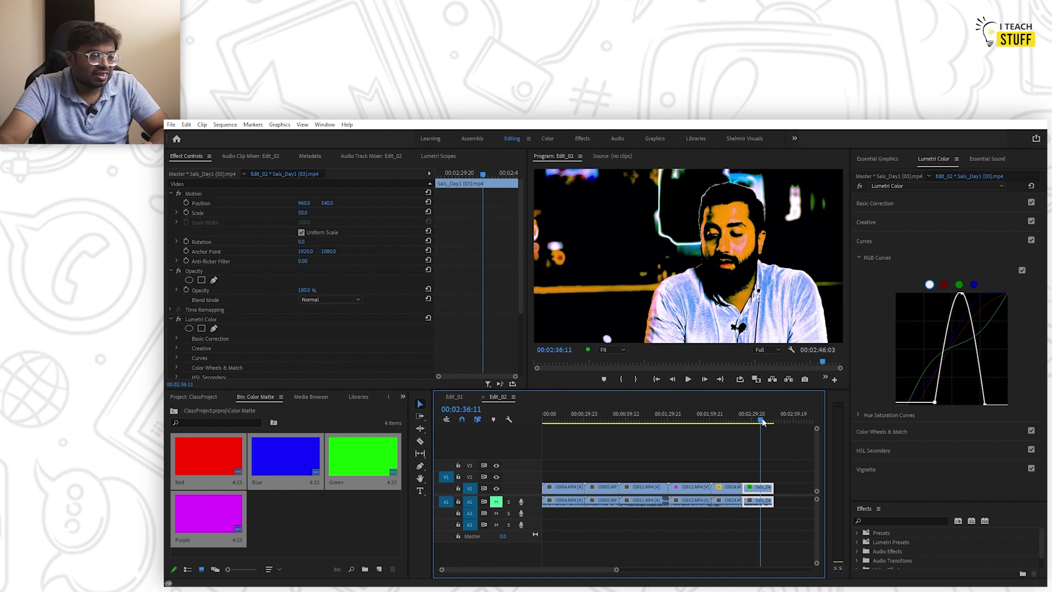
Duplicate the graded interview clip onto video track V2 directly above the original.
click(791, 446)
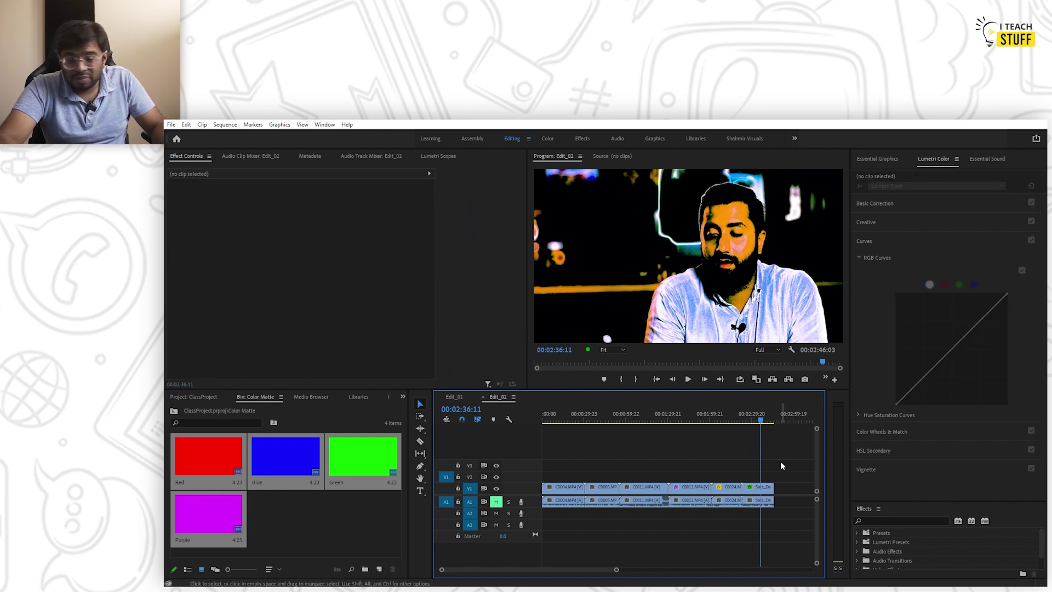
click(763, 487)
click(790, 478)
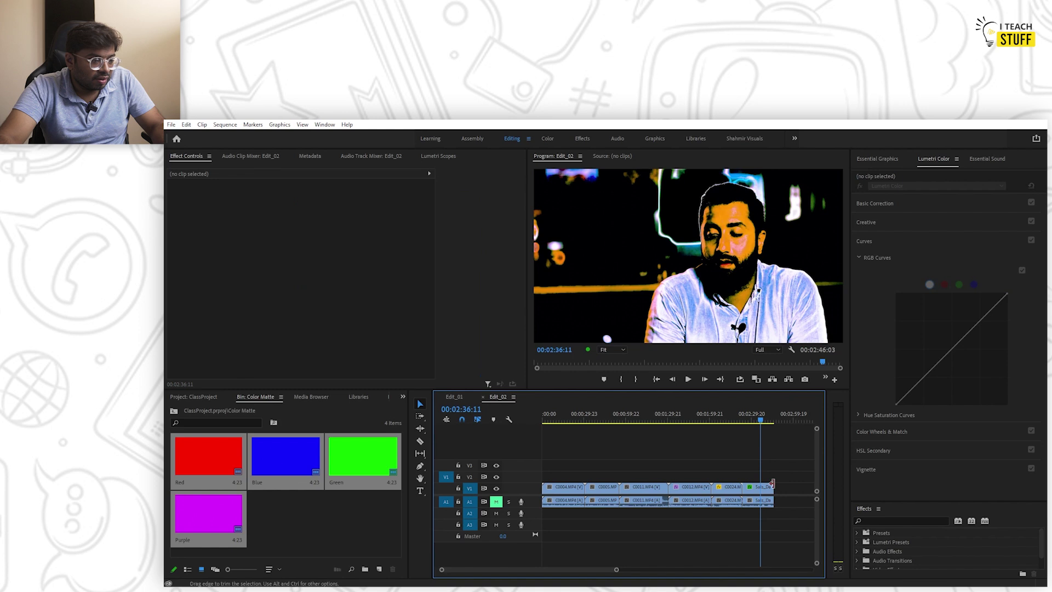
click(753, 491)
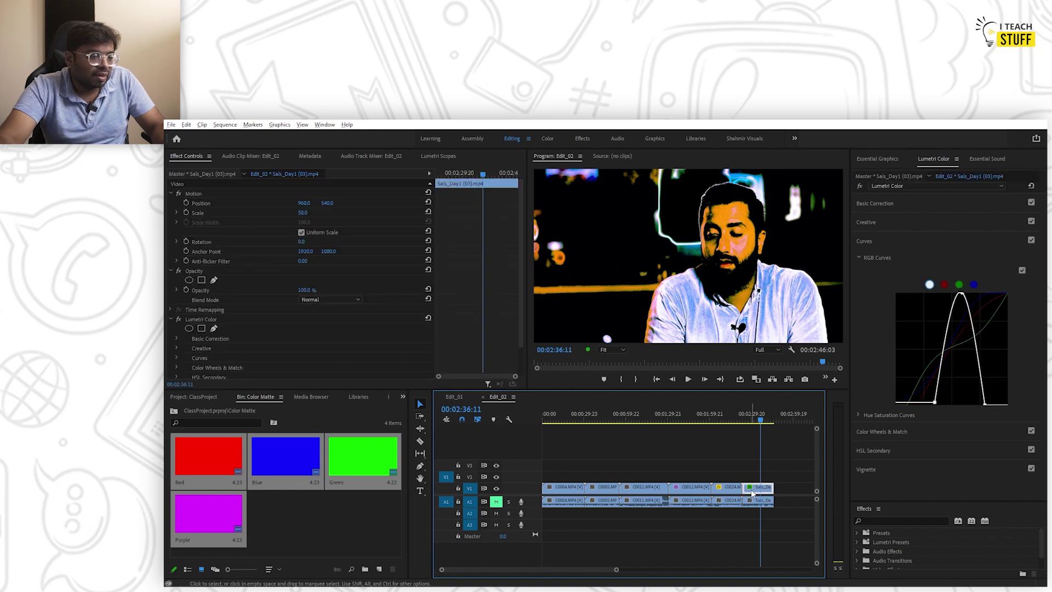
drag(752, 492, 758, 476)
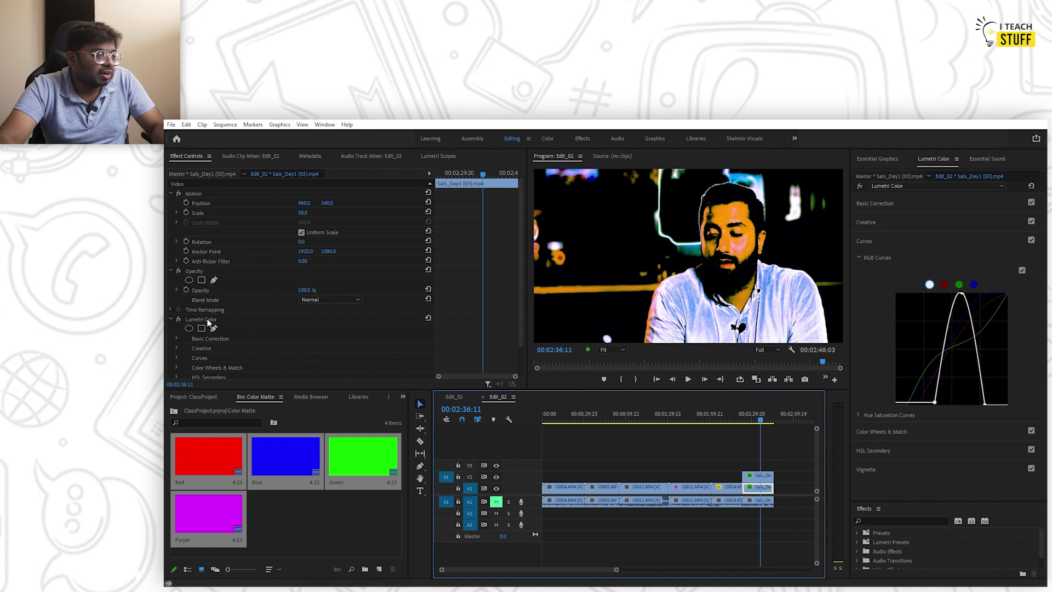
Expand video track V2 and lower the duplicated clip's opacity to about 40%.
click(769, 478)
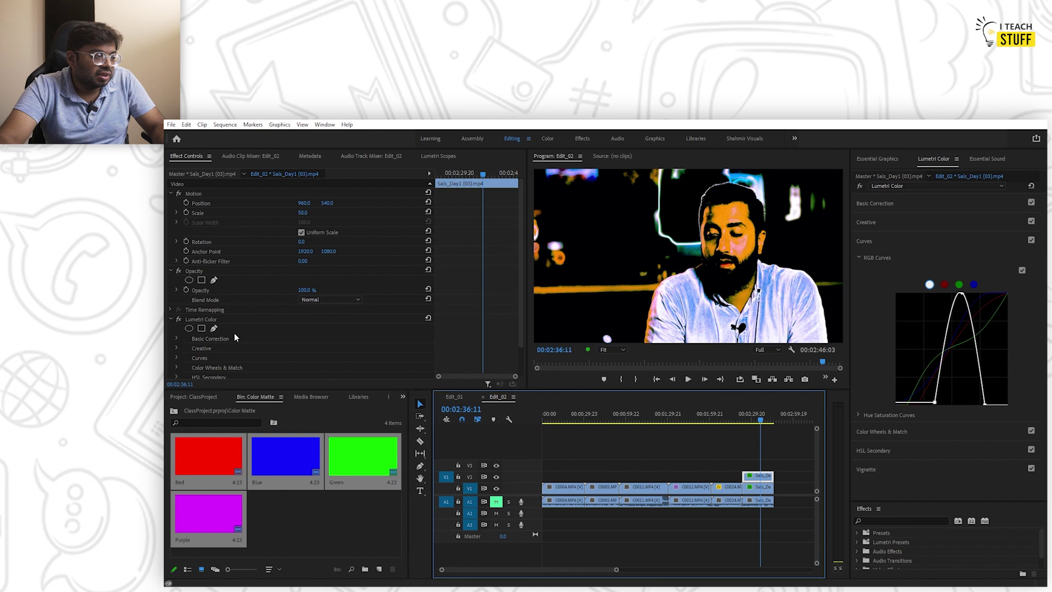
double_click(514, 476)
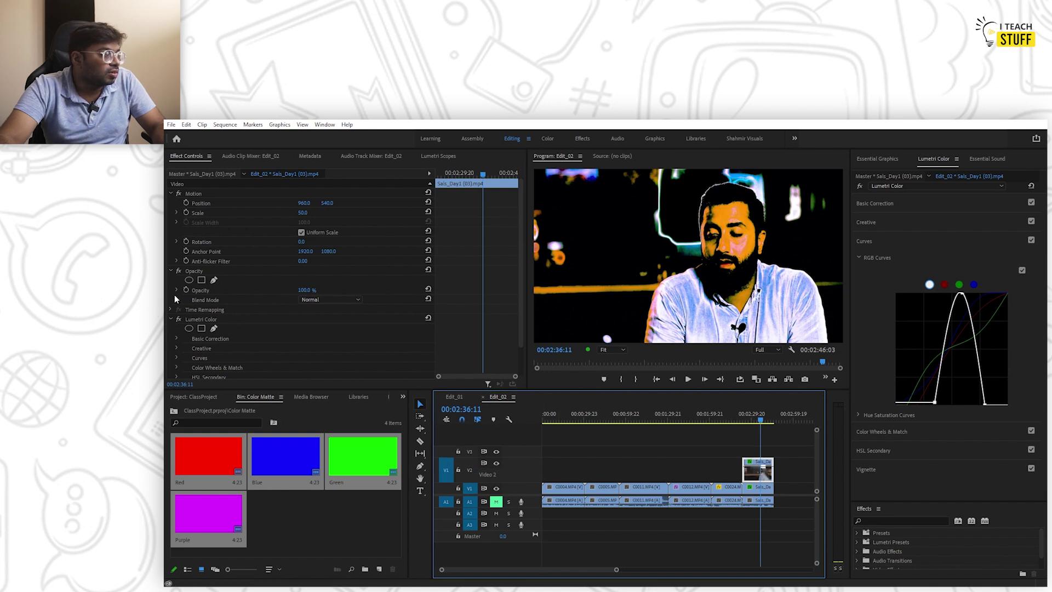
drag(306, 292, 274, 291)
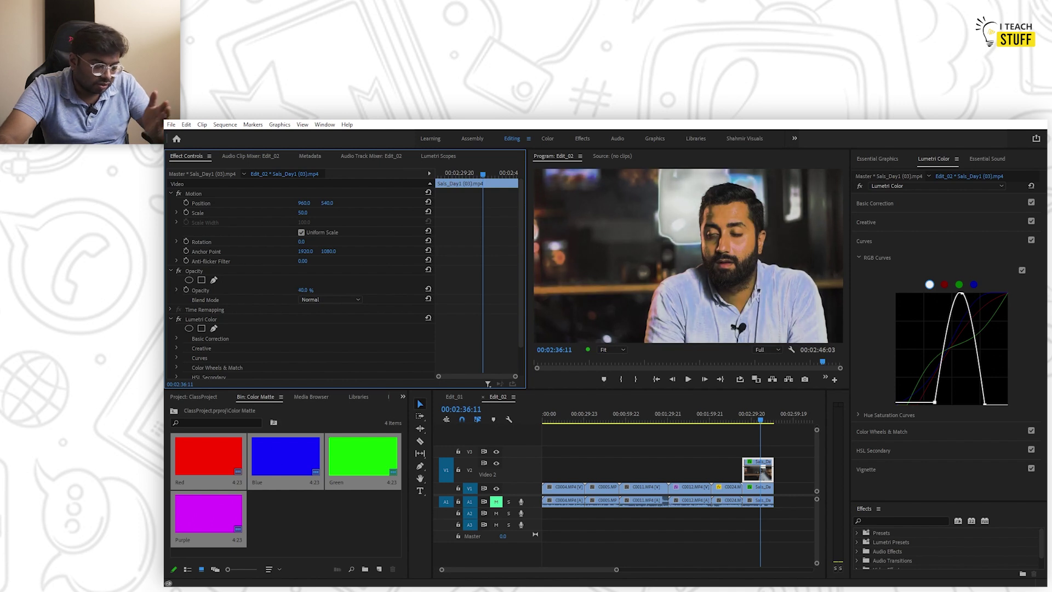
mouse_move(273, 292)
mouse_down()
mouse_move(283, 291)
mouse_move(273, 291)
mouse_up()
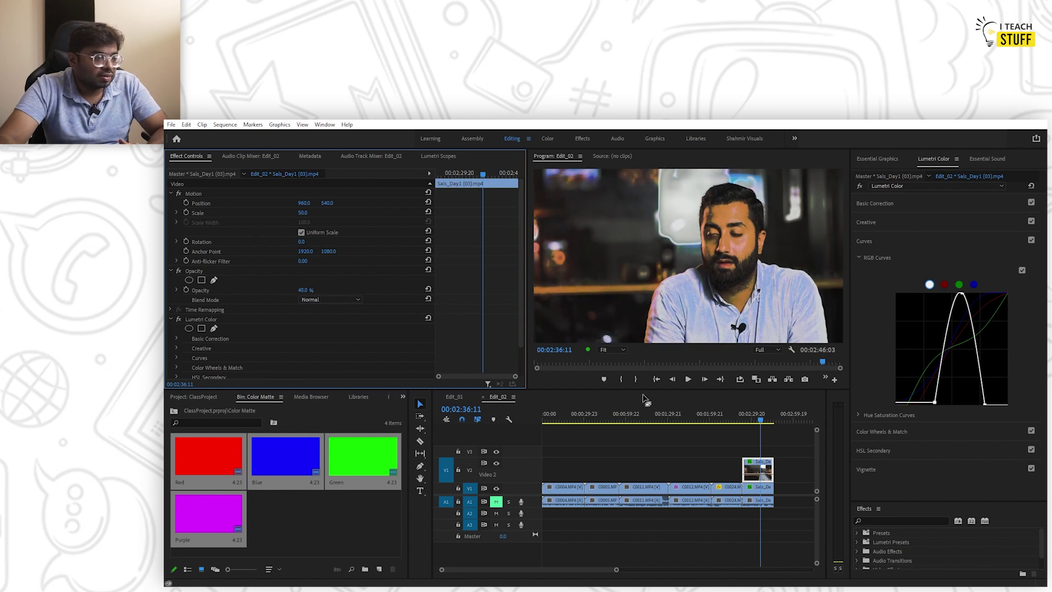
Preview the blended grade from the clip's start and fine-tune the V2 clip's opacity to about 37.6% with its timeline opacity line.
click(743, 420)
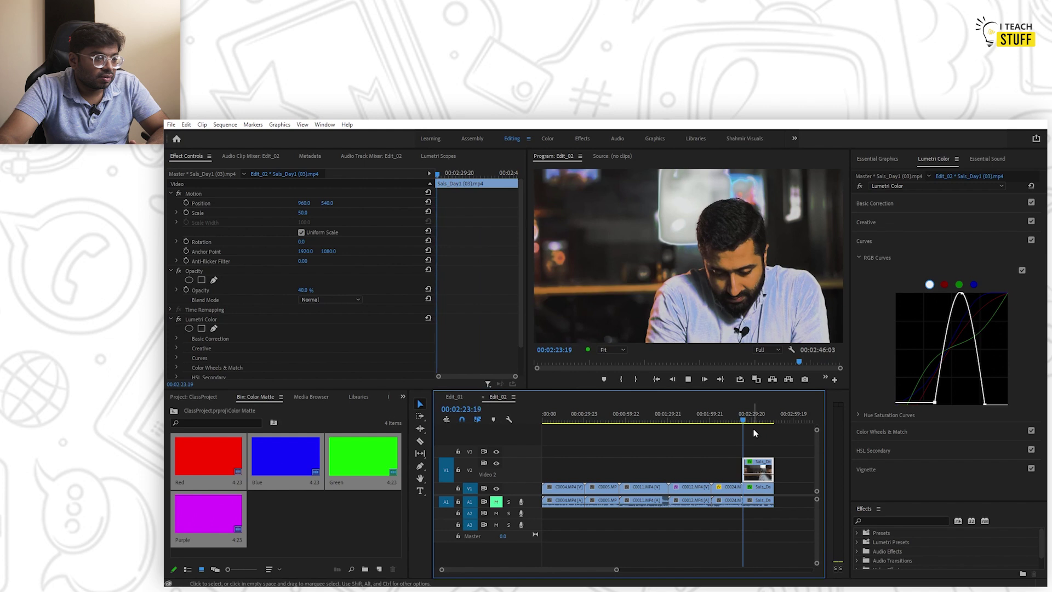
click(754, 419)
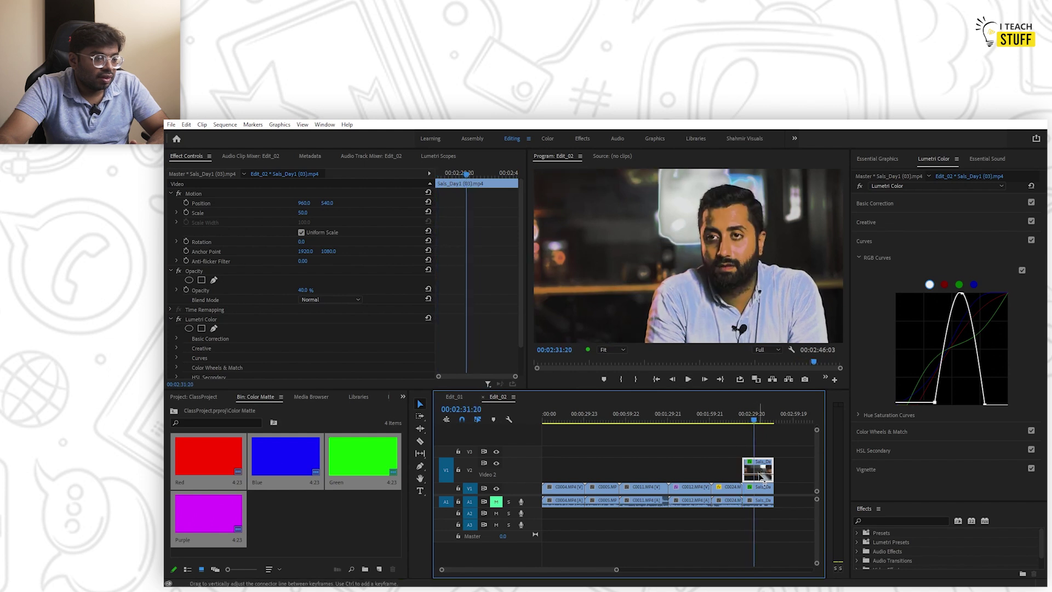
mouse_move(762, 477)
mouse_down()
mouse_move(762, 466)
mouse_move(761, 513)
mouse_move(763, 479)
mouse_up()
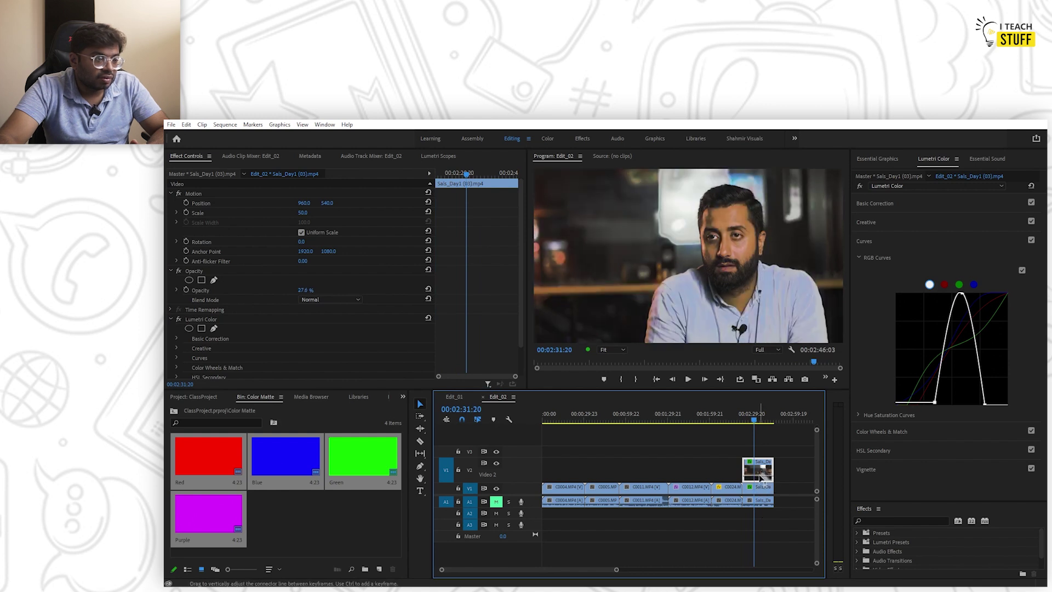
Undo the opacity changes and the V2 duplicate, and reset the Lumetri Color effect on the original interview clip.
key(space)
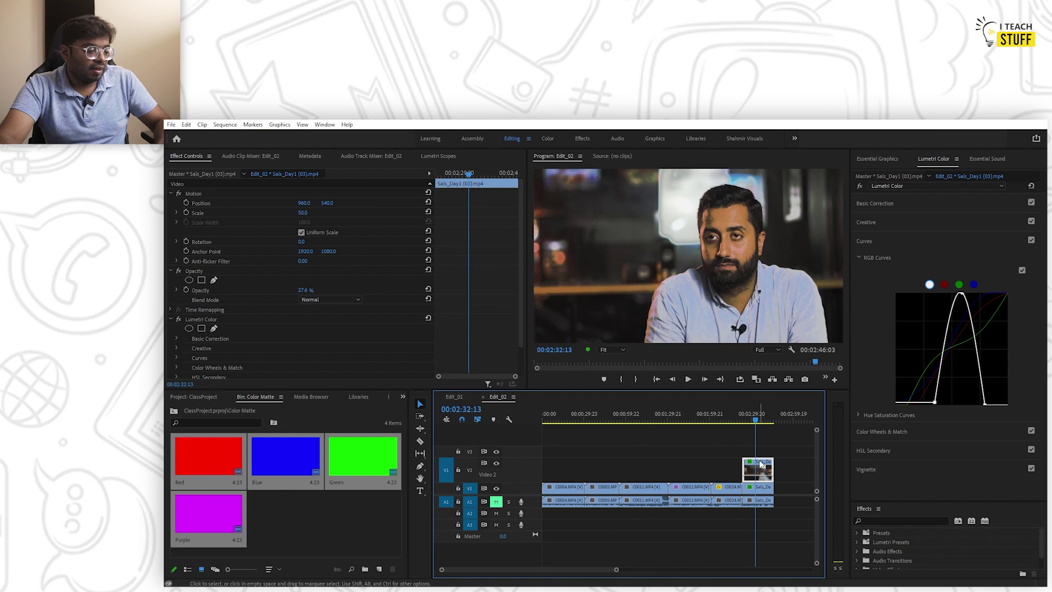
key(ctrl+z)
key(ctrl+z)
key(ctrl+z)
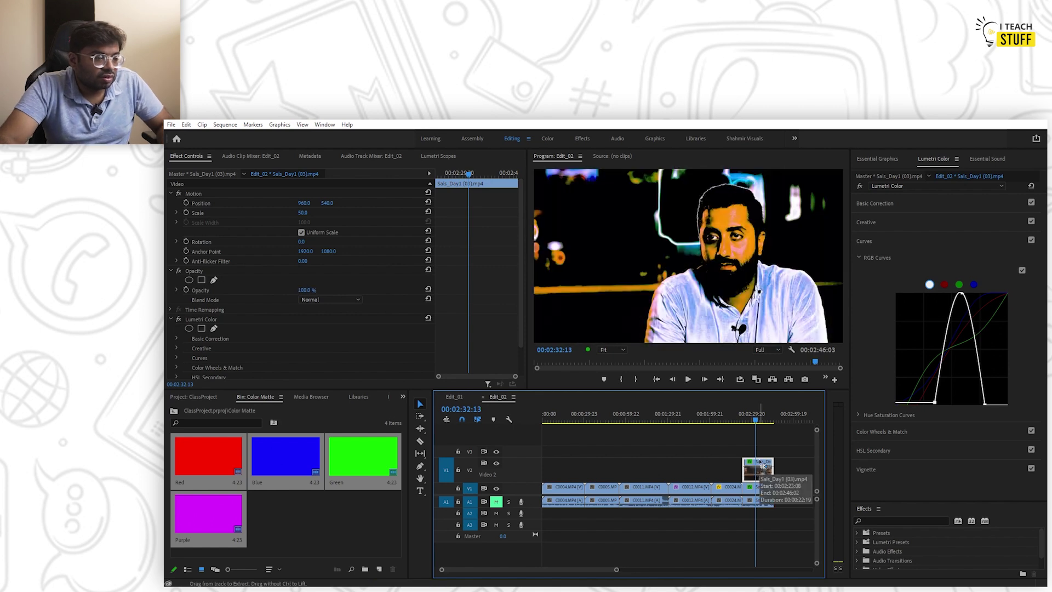
key(ctrl+z)
click(760, 489)
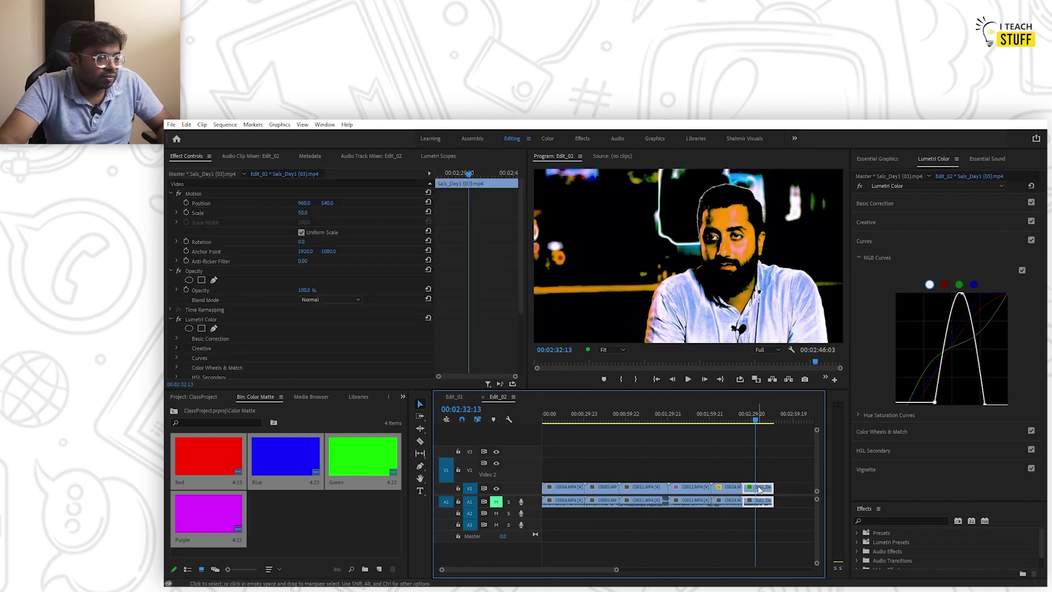
click(1032, 186)
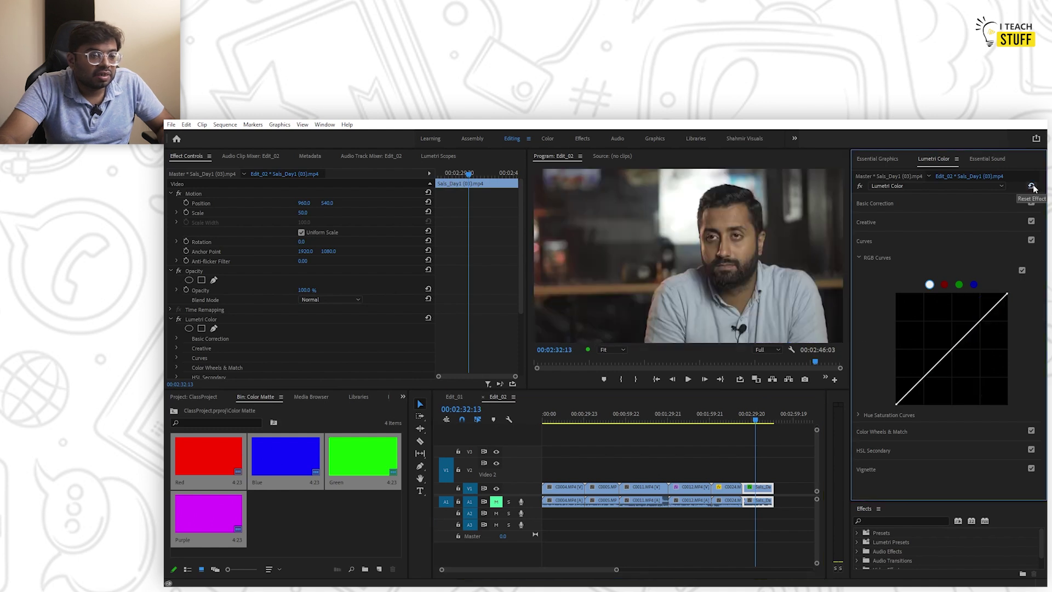
Expand the Hue Saturation Curves and move the playhead to the burger clip C0012.MP4.
click(859, 416)
scroll(857, 434, down, 5)
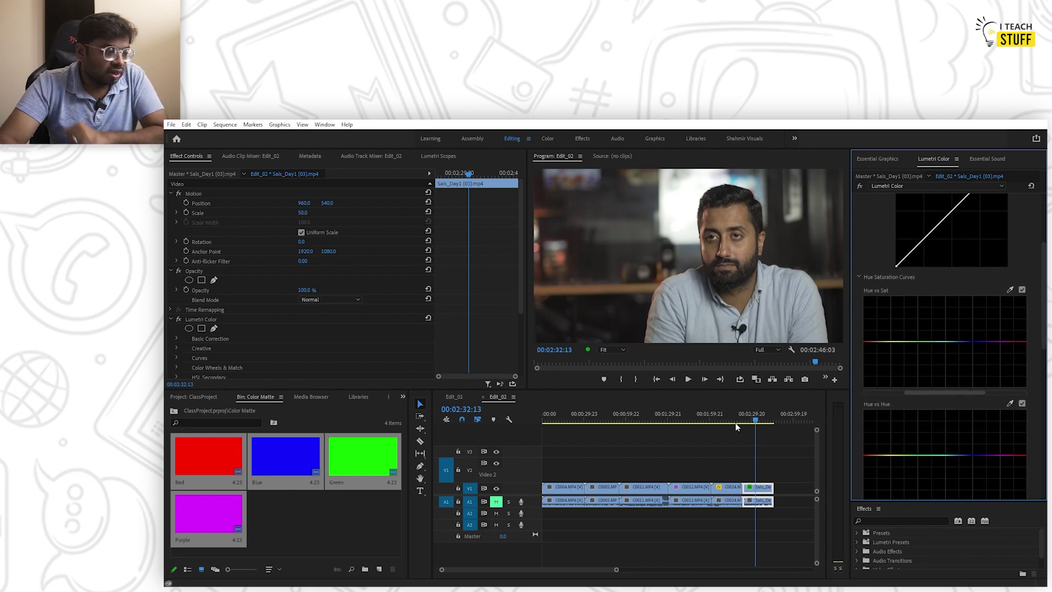
click(697, 420)
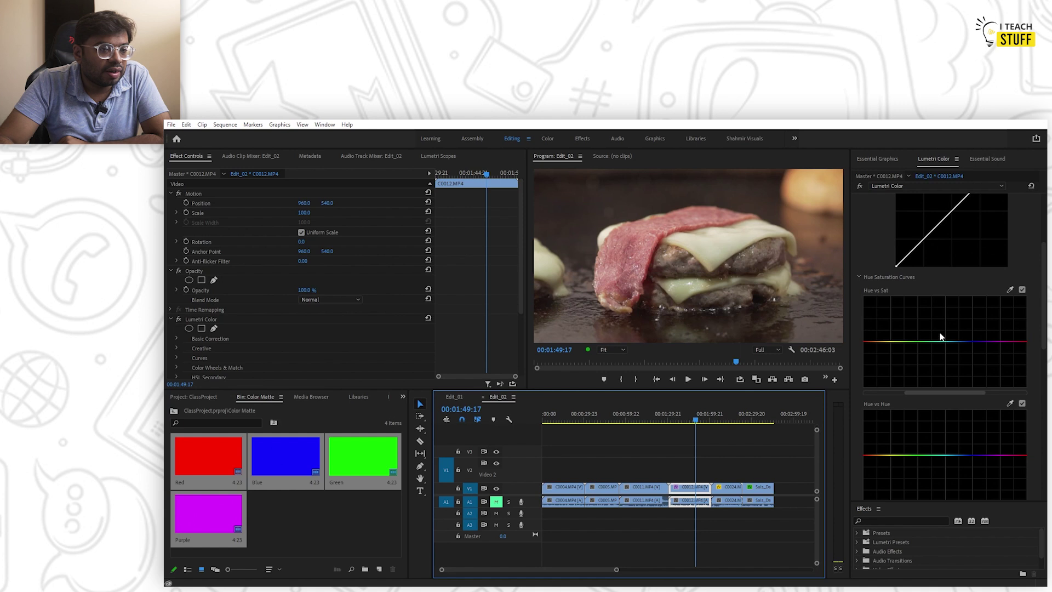
Try shaping the magenta and red range of the burger clip's Hue vs Sat curve with several control points, and clear the curve.
click(1003, 344)
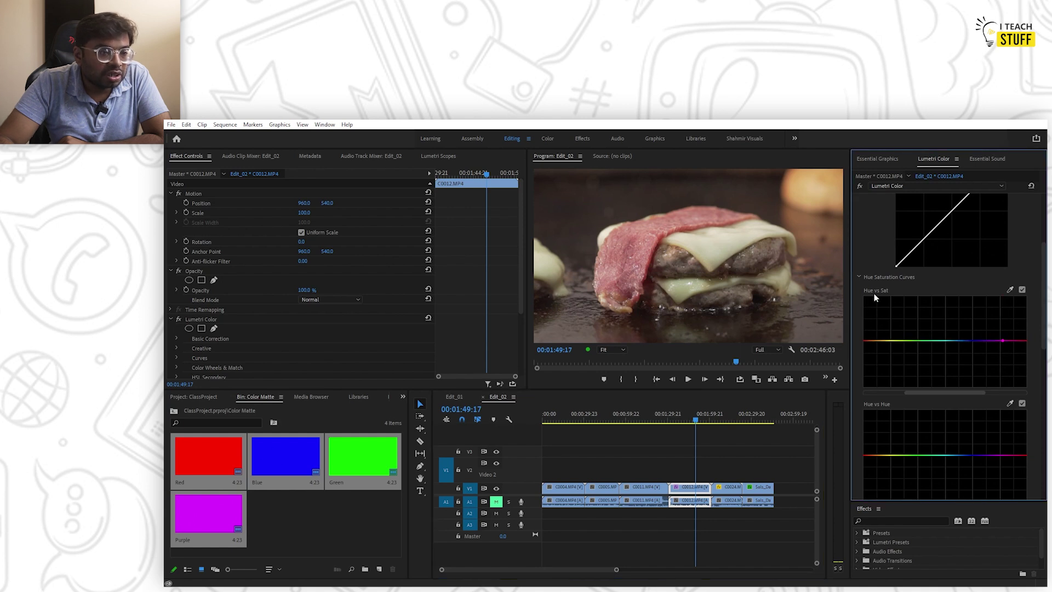
mouse_move(1003, 342)
mouse_down()
mouse_move(1004, 299)
mouse_move(1002, 343)
mouse_up()
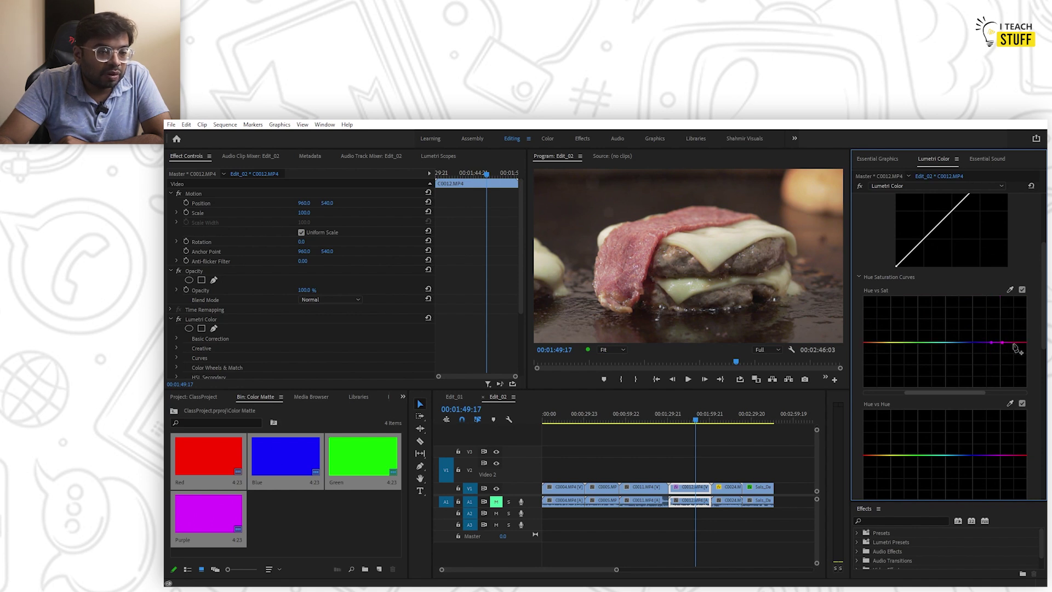
mouse_move(1003, 343)
mouse_down()
mouse_move(1002, 329)
mouse_move(1002, 363)
mouse_move(1000, 351)
mouse_up()
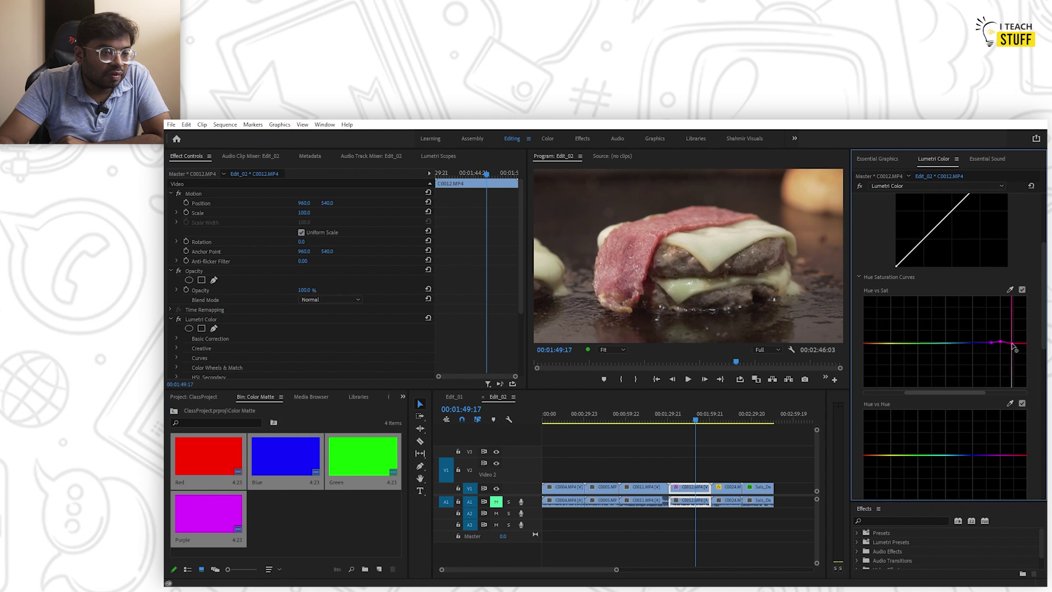
drag(992, 344, 995, 342)
drag(1001, 342, 1006, 308)
drag(1019, 345, 1016, 309)
double_click(867, 316)
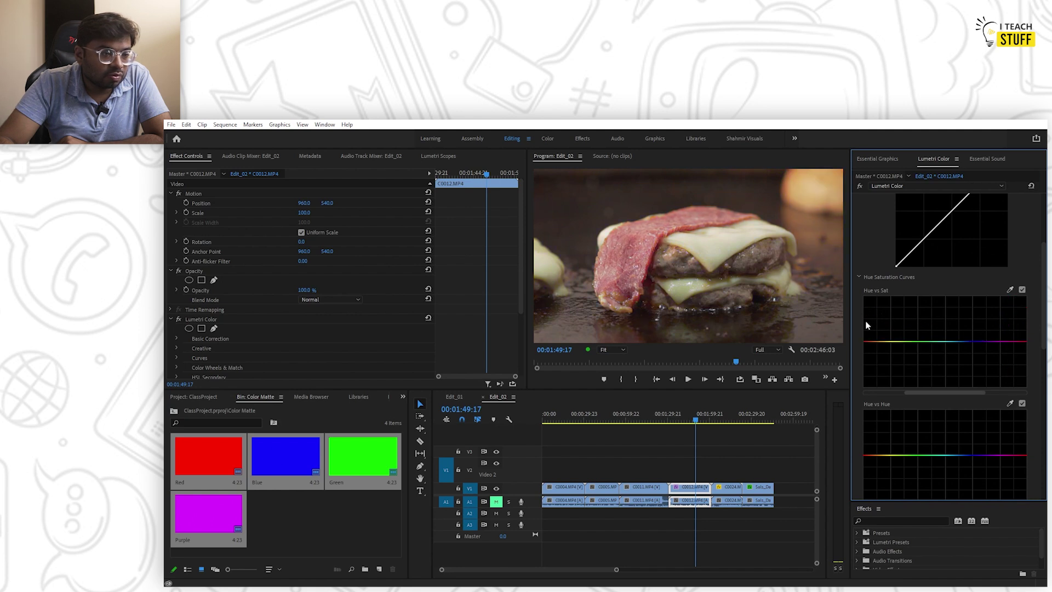
Isolate the reds with points on the Hue vs Sat and Hue vs Hue curves, and pull the Hue vs Hue reds down to turn the bacon green.
click(1017, 342)
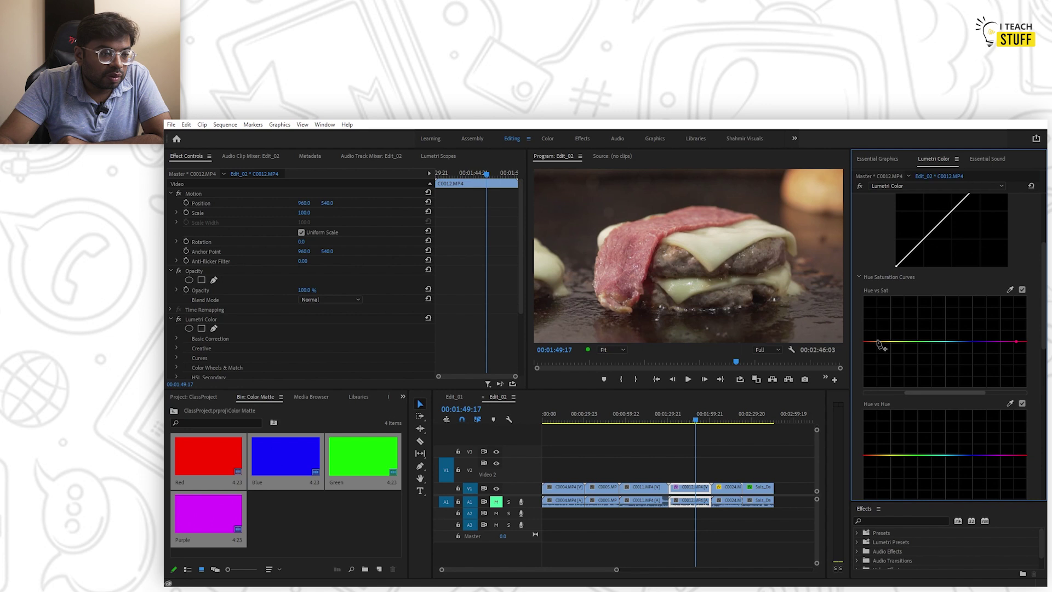
mouse_move(1024, 346)
mouse_down()
mouse_move(1019, 296)
mouse_move(1023, 344)
mouse_up()
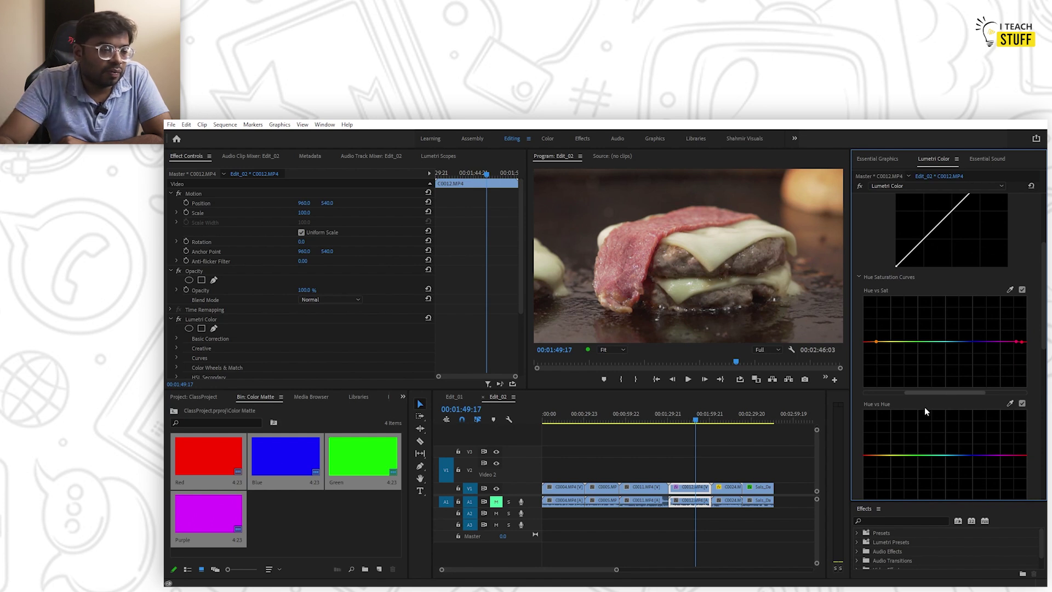
click(1018, 455)
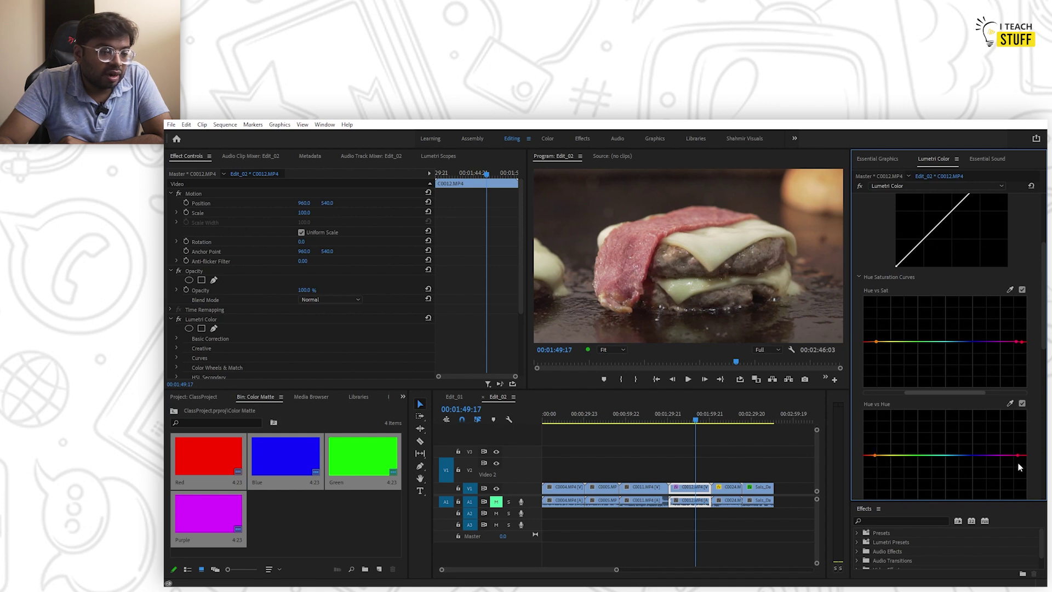
drag(1025, 455, 1027, 494)
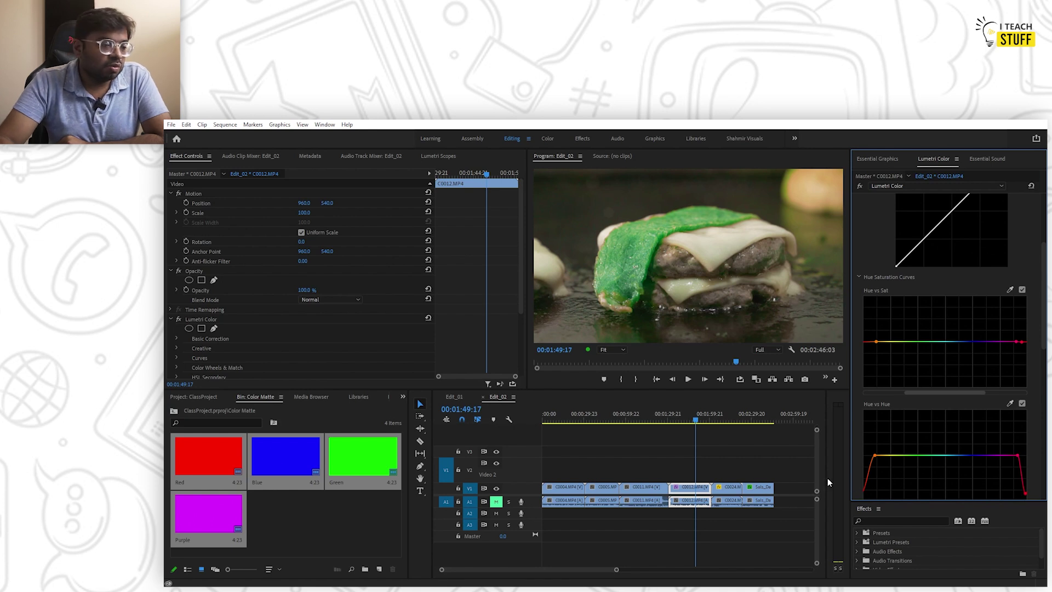
Scrub through the other clips for comparison, return to the burger clip, and center its Hue vs Hue curve on the red range.
click(630, 416)
drag(630, 416, 768, 465)
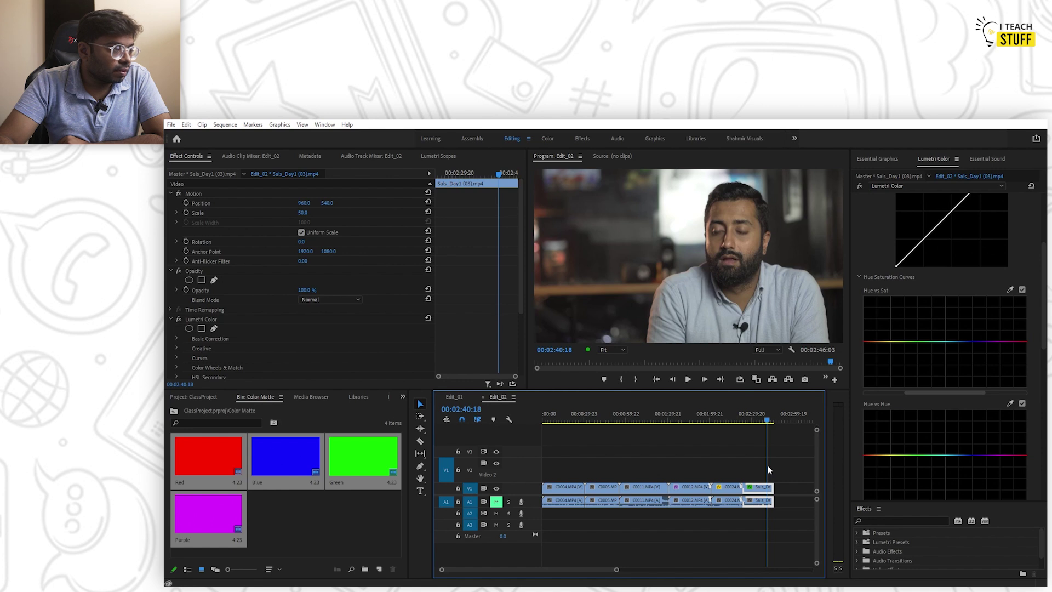
click(690, 417)
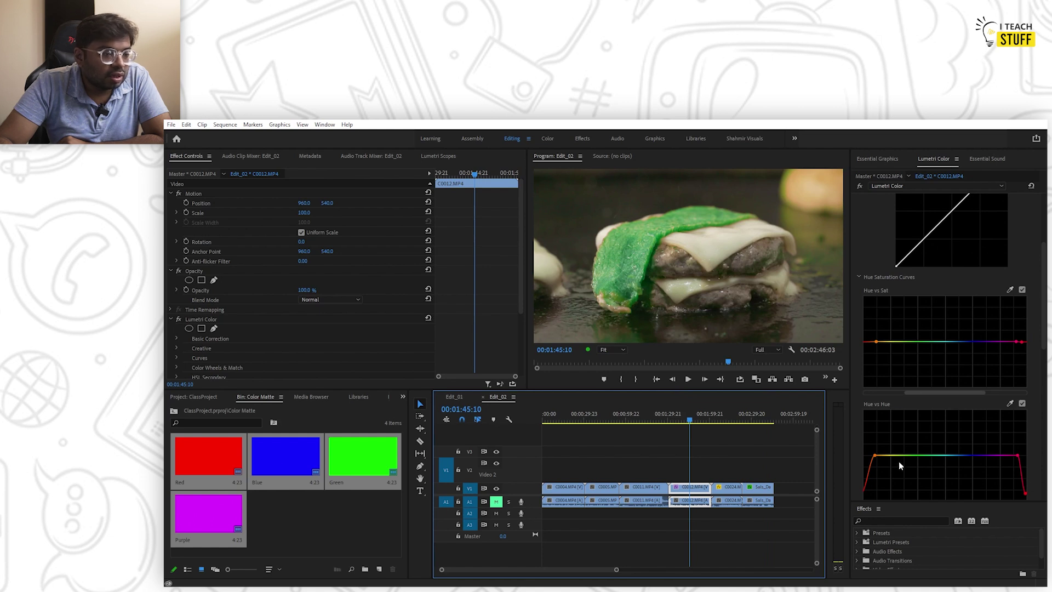
scroll(899, 475, down, 3)
drag(953, 462, 980, 460)
mouse_move(914, 452)
mouse_down()
mouse_move(931, 452)
mouse_move(905, 450)
mouse_move(956, 449)
mouse_move(918, 447)
mouse_move(920, 378)
mouse_move(921, 447)
mouse_up()
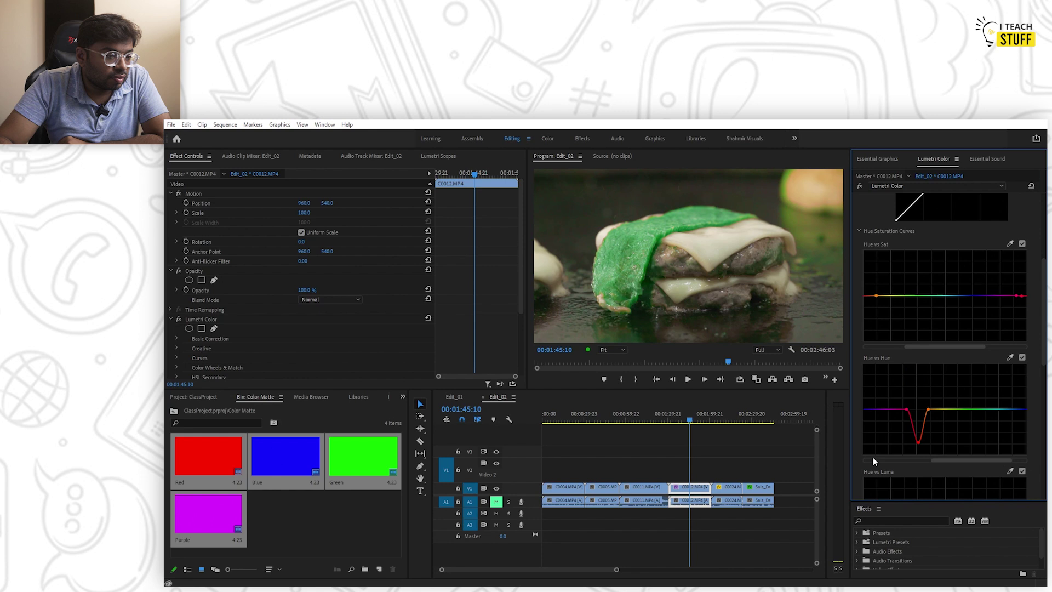
Reset the burger clip's Lumetri Color effect and darken the reds with control points on the Hue vs Luma curve.
scroll(873, 457, down, 5)
click(1031, 186)
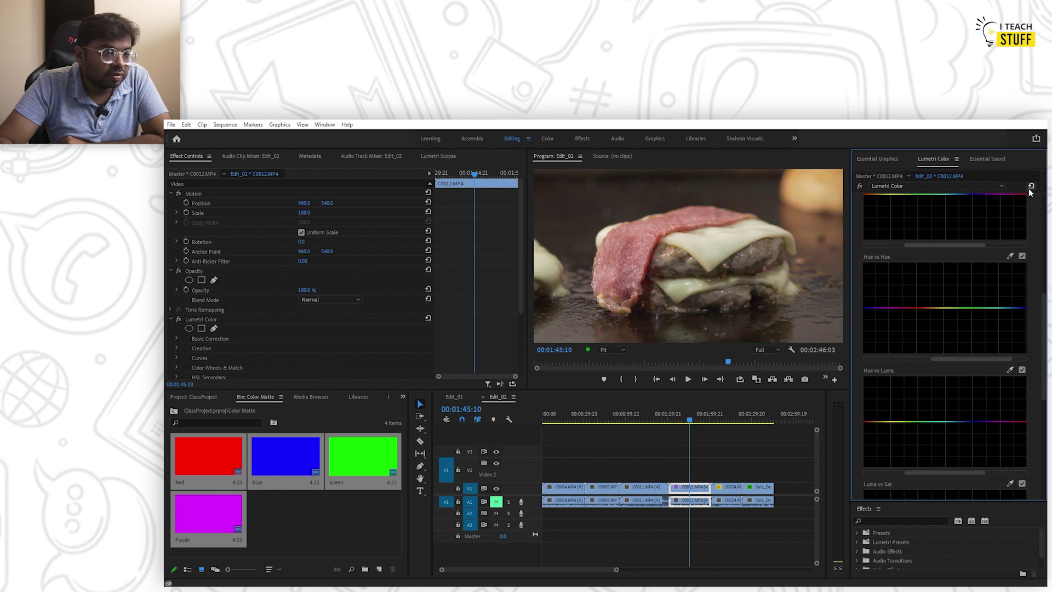
click(1015, 421)
click(870, 422)
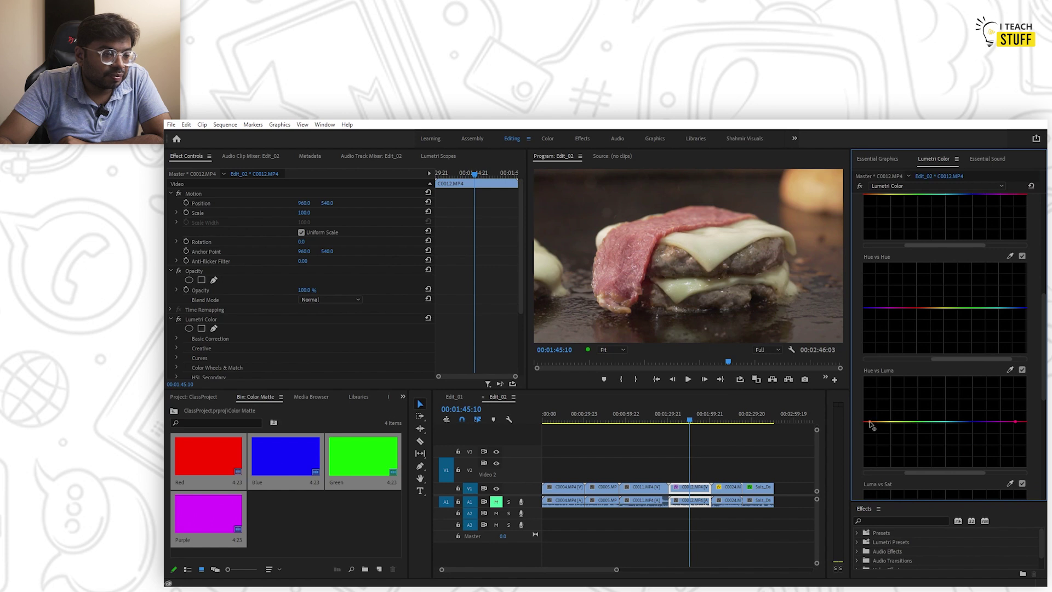
drag(1023, 423, 1021, 460)
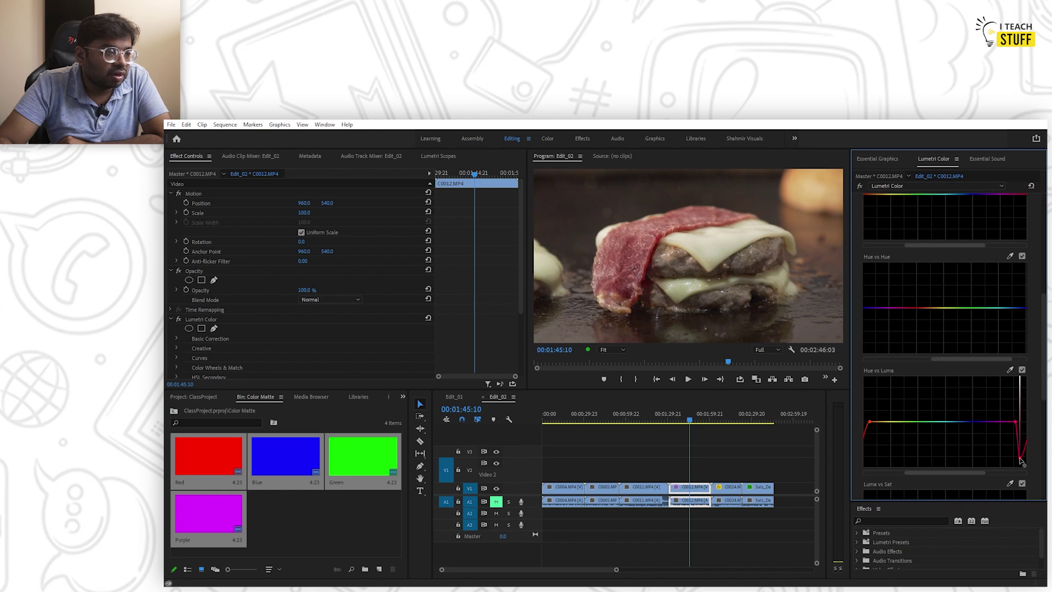
Toggle the burger clip's Lumetri Color effect off and on several times to compare the bacon before and after.
click(179, 320)
click(180, 320)
click(179, 320)
click(179, 320)
click(179, 319)
click(179, 319)
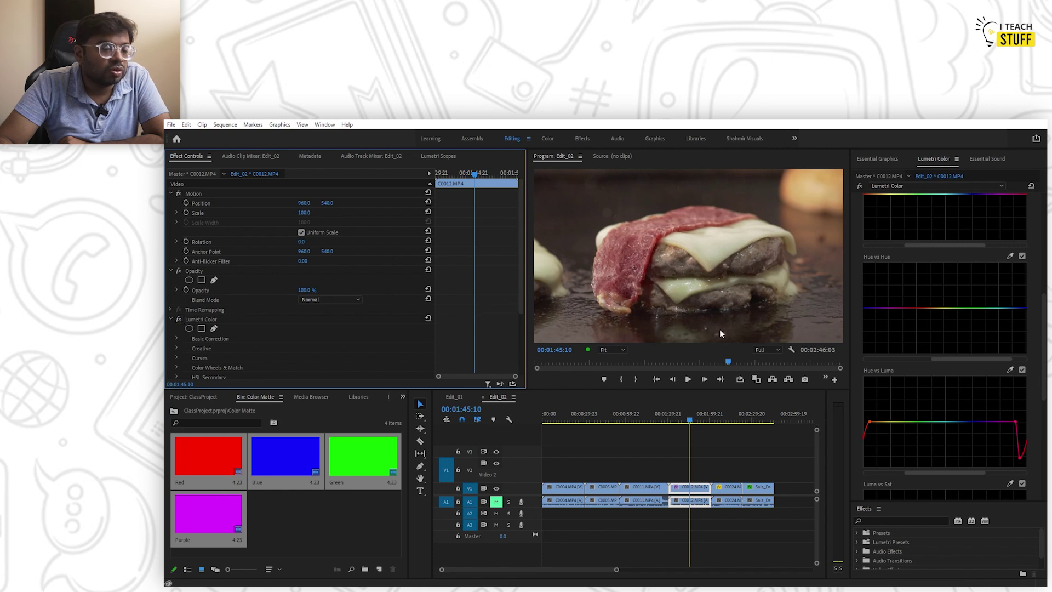
Add a control point in the bright range of the Luma vs Sat curve and bring the Sat vs Sat curve into view.
scroll(874, 408, down, 2)
scroll(867, 407, down, 5)
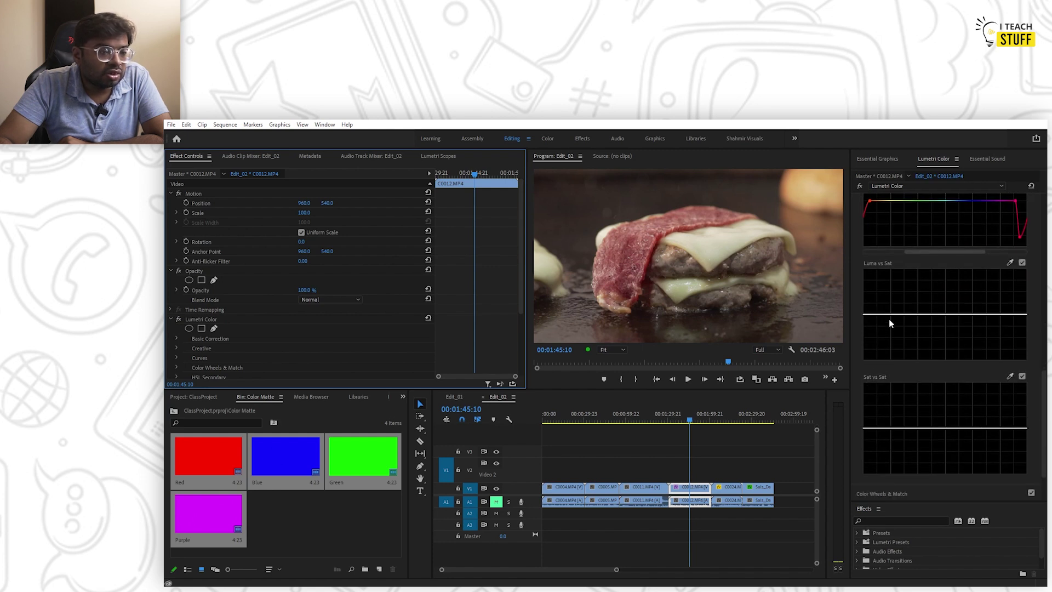
mouse_move(1010, 316)
mouse_down()
mouse_move(1009, 278)
mouse_move(1007, 332)
mouse_move(1004, 301)
mouse_move(1002, 329)
mouse_move(1001, 313)
mouse_up()
scroll(876, 427, down, 2)
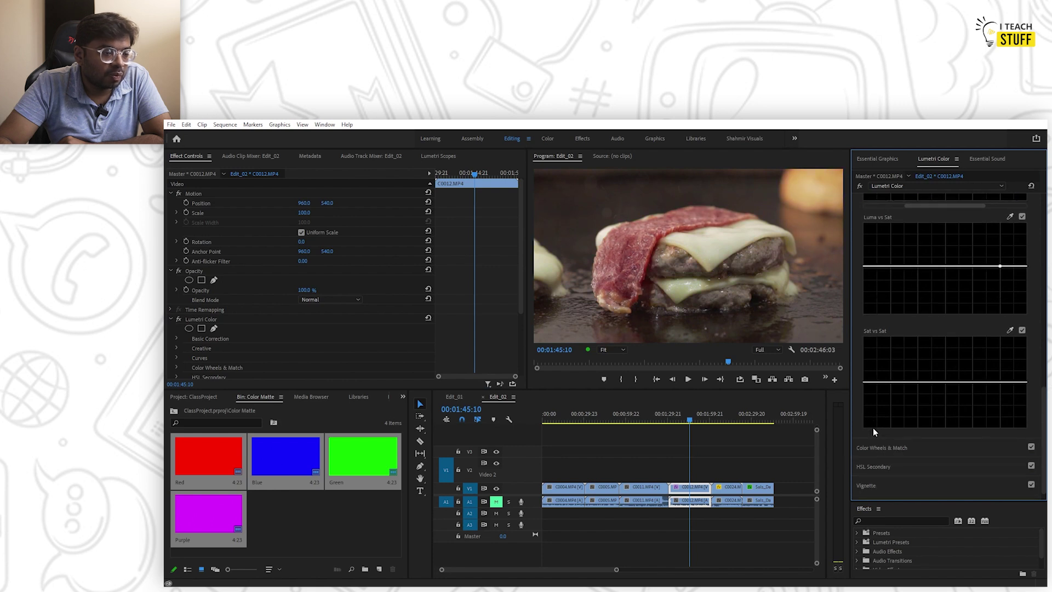
Expand Color Wheels & Match, try tinting the burger clip's shadows blue, and reset its Lumetri Color effect.
click(880, 429)
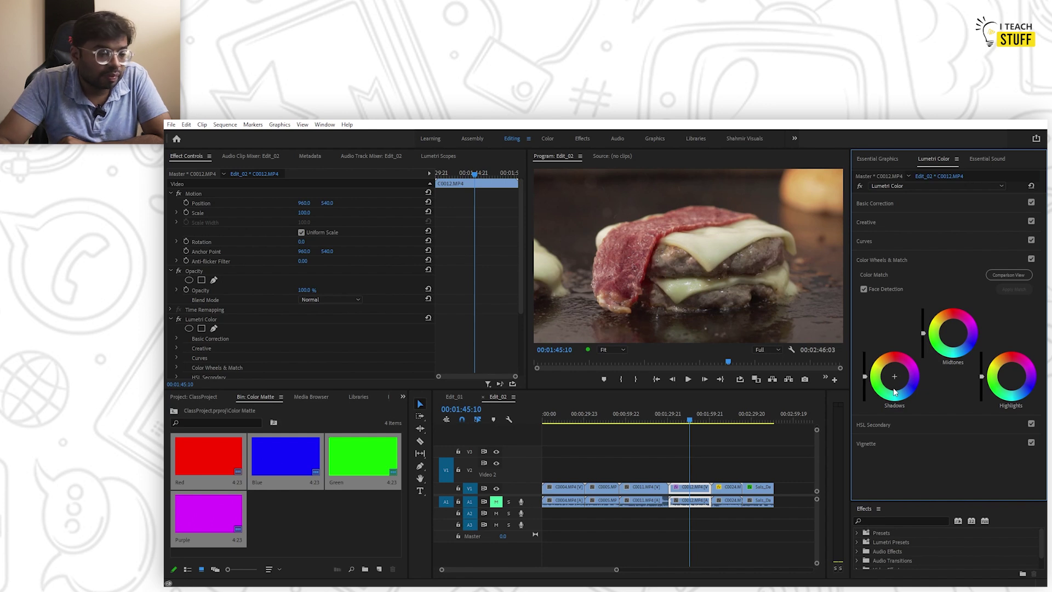
drag(894, 377, 906, 386)
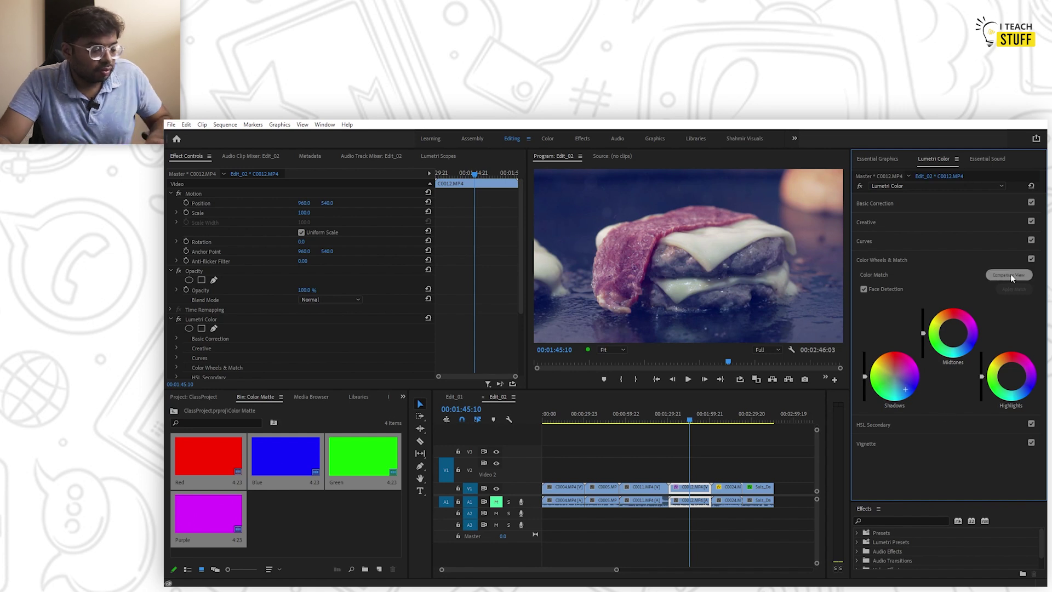
key(alt)
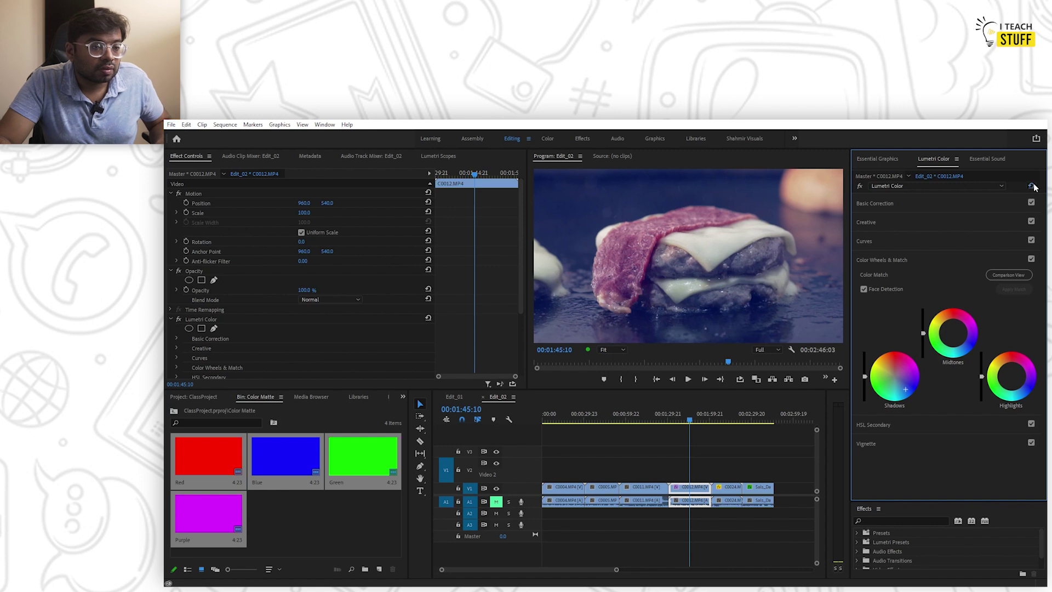
click(1033, 186)
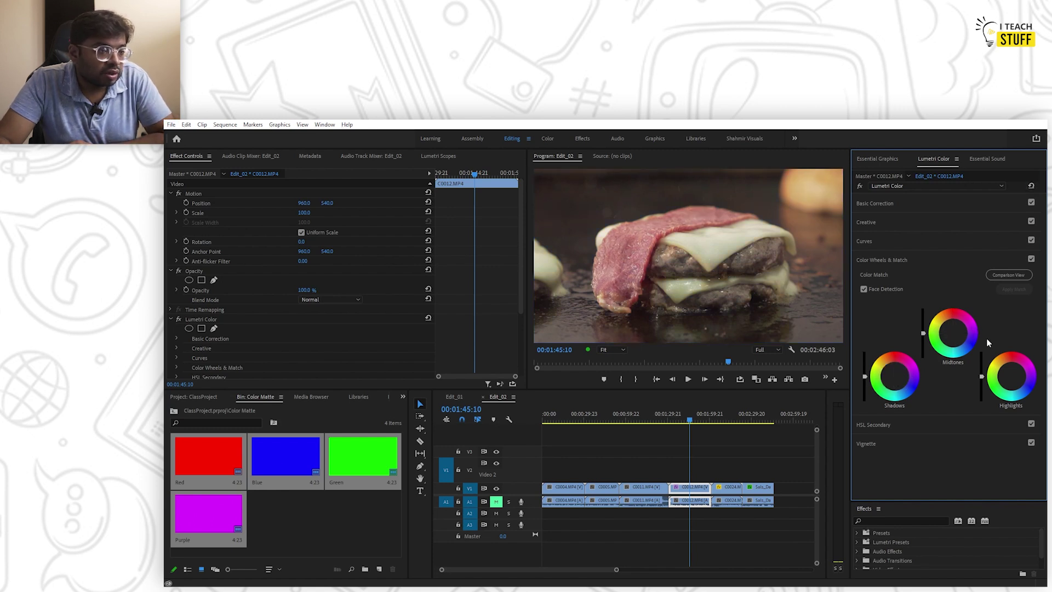
Shift the burger clip's midtones toward green and its highlights toward pink using the color wheels.
click(954, 333)
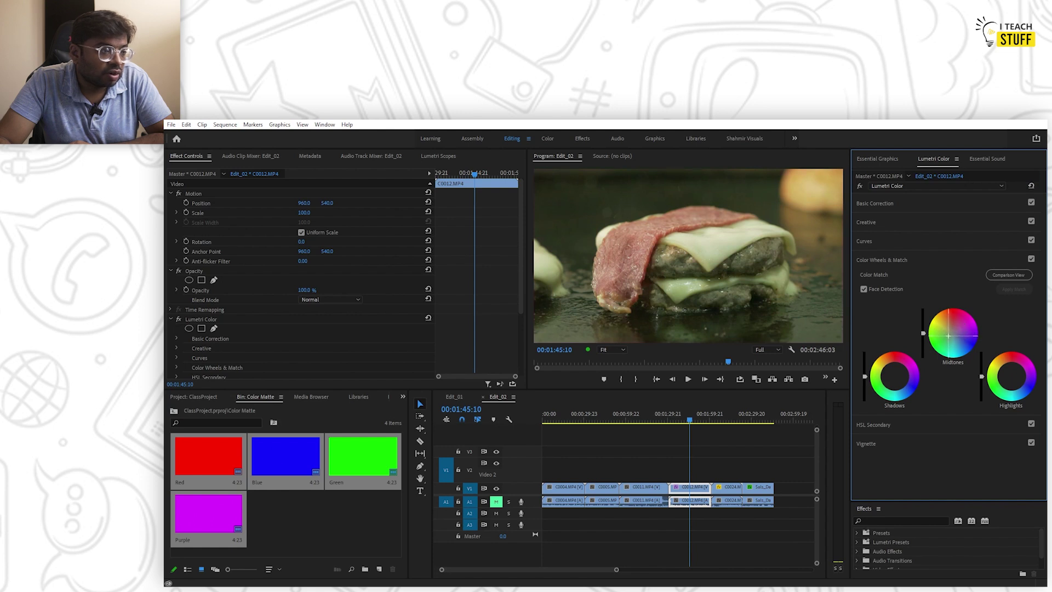
drag(999, 387, 1016, 371)
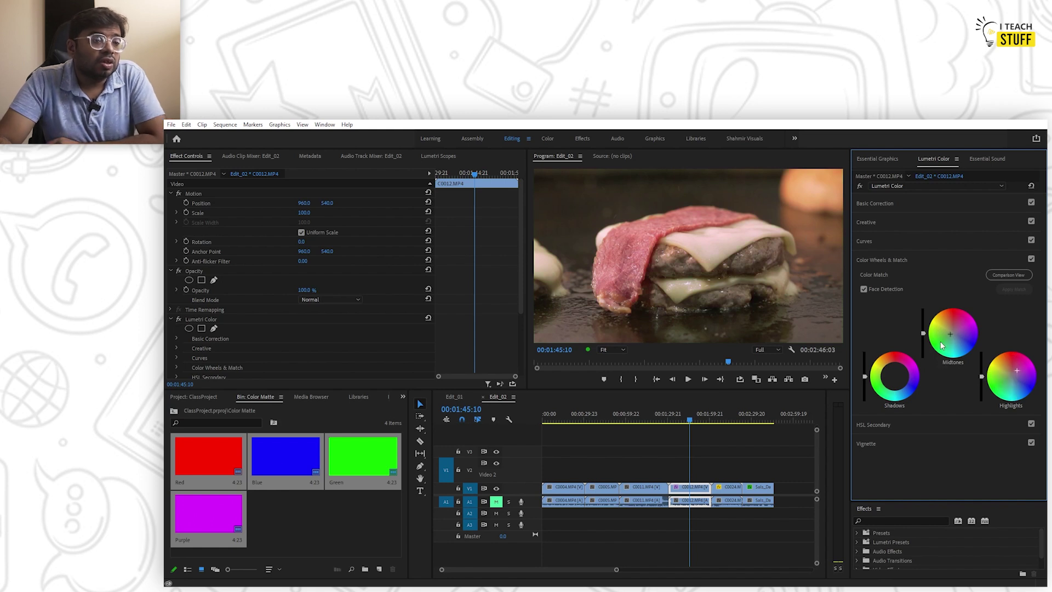
drag(950, 334, 945, 342)
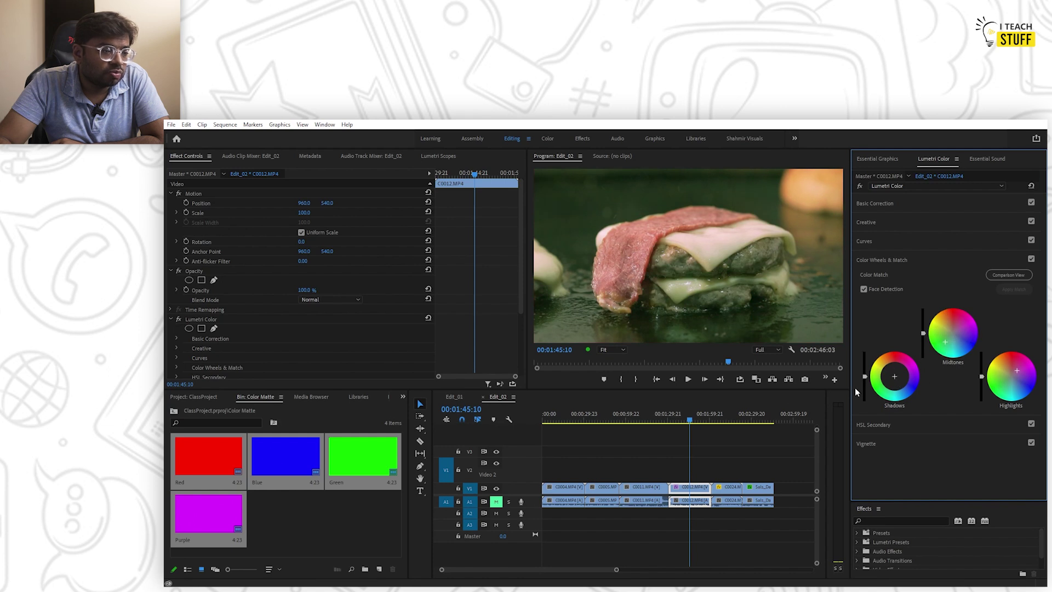
Move the playhead to the interview clip and tint its shadows magenta with the Shadows wheel after trying green.
click(761, 421)
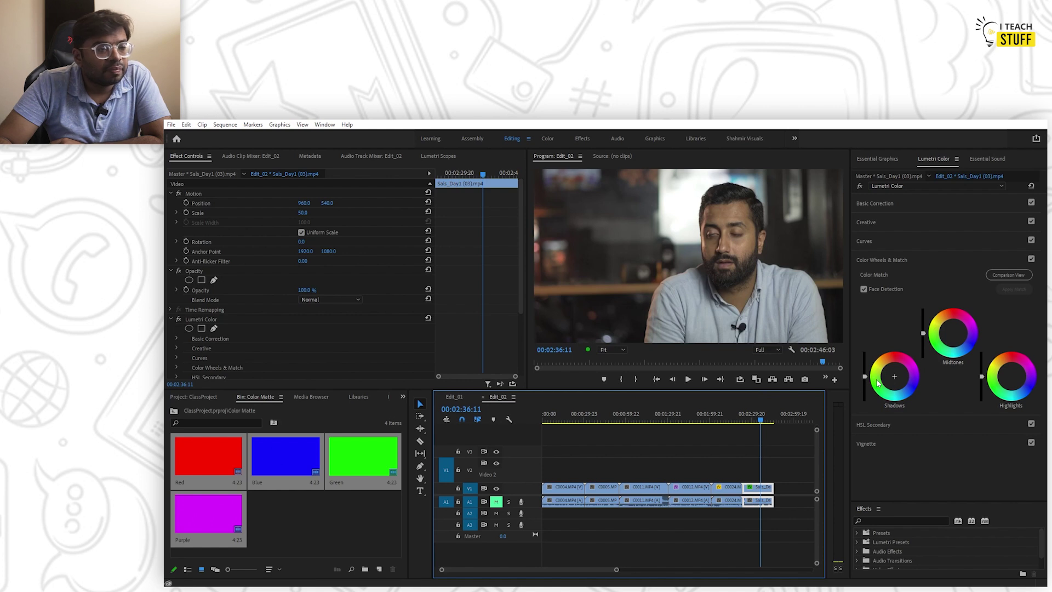
click(894, 377)
drag(894, 377, 889, 379)
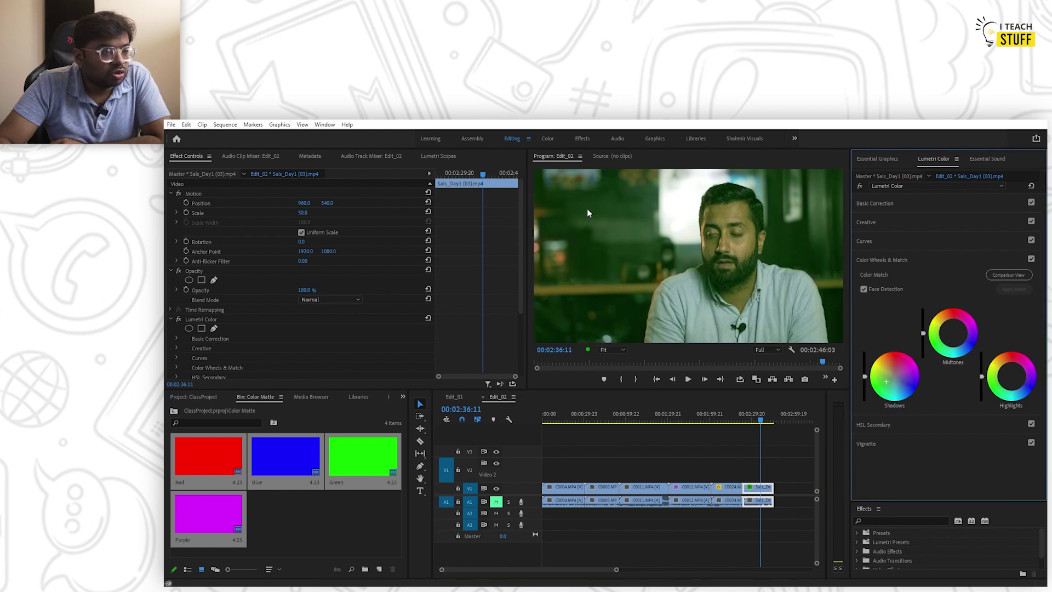
drag(887, 387, 904, 373)
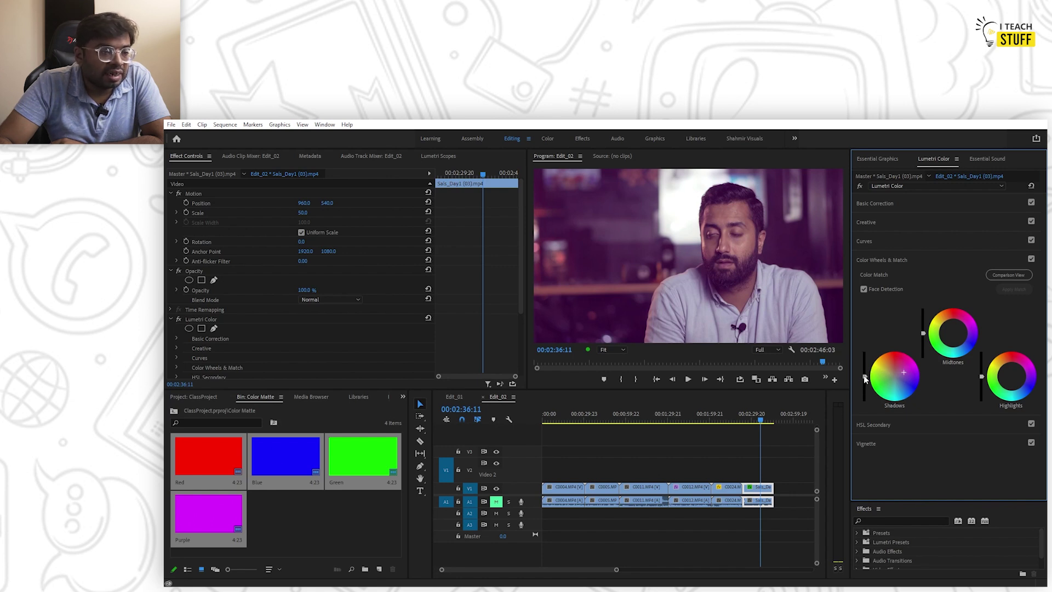
Raise the interview clip's shadow level slightly and shift its midtones slightly toward green.
mouse_move(865, 378)
mouse_down()
mouse_move(865, 392)
mouse_move(865, 364)
mouse_move(865, 376)
mouse_up()
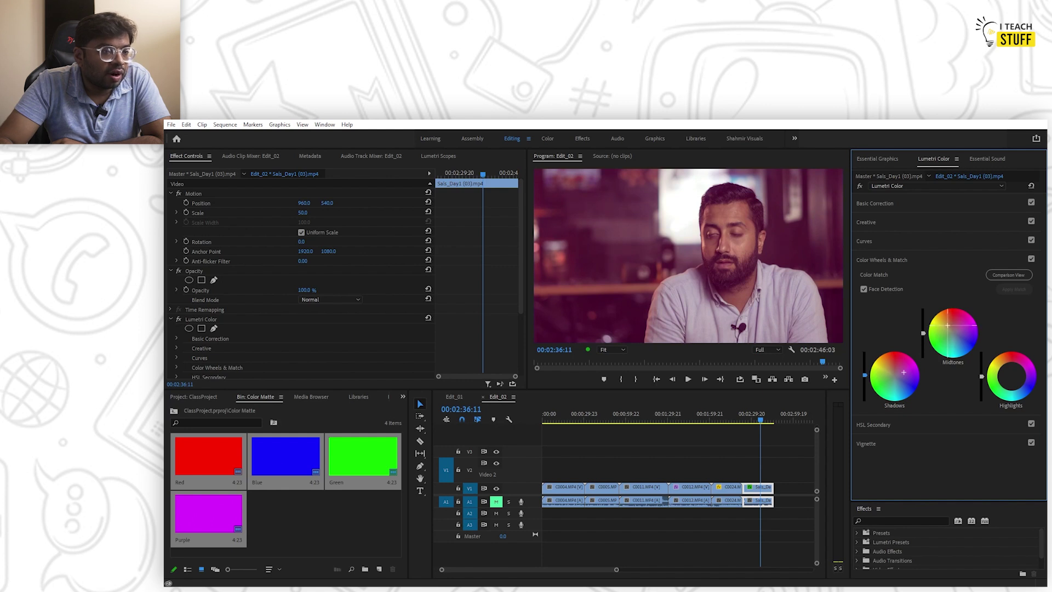
mouse_move(946, 325)
mouse_down()
mouse_move(961, 344)
mouse_move(949, 334)
mouse_up()
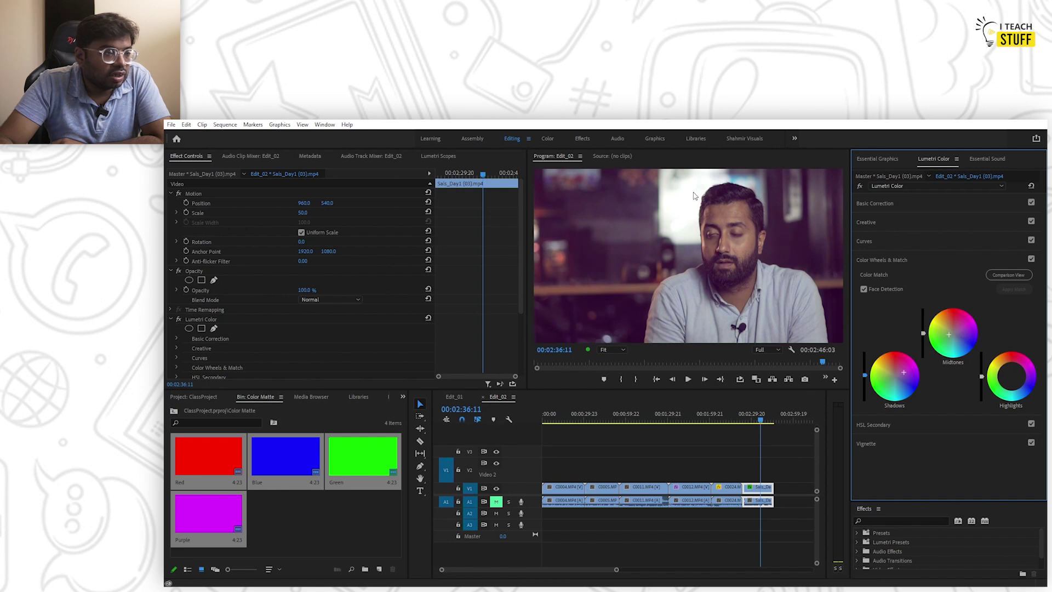
Tint the interview clip's highlights magenta with the Highlights wheel and reset its Lumetri Color effect.
drag(1010, 379, 981, 382)
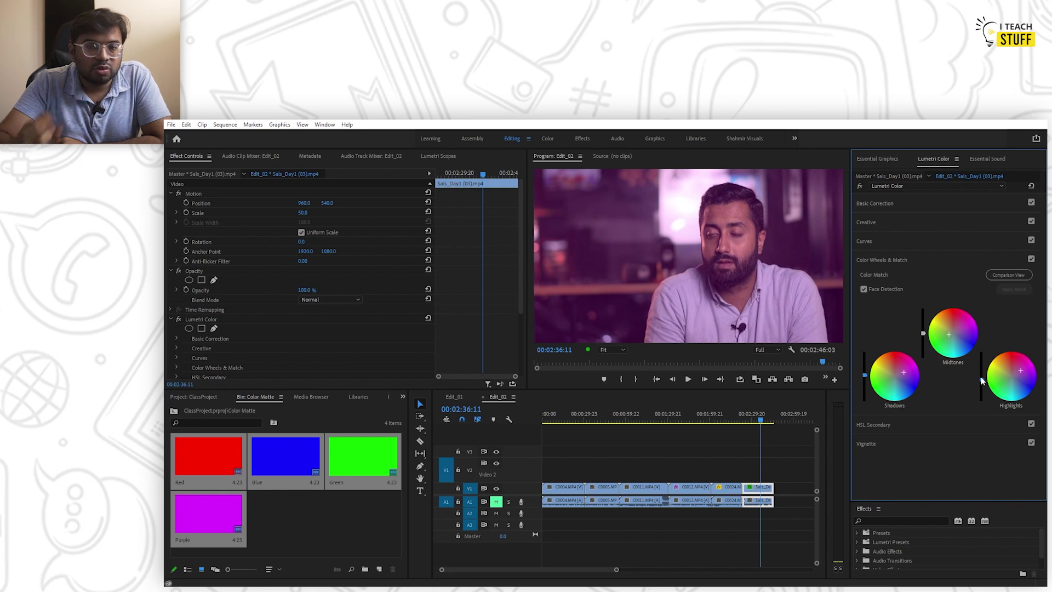
click(1033, 186)
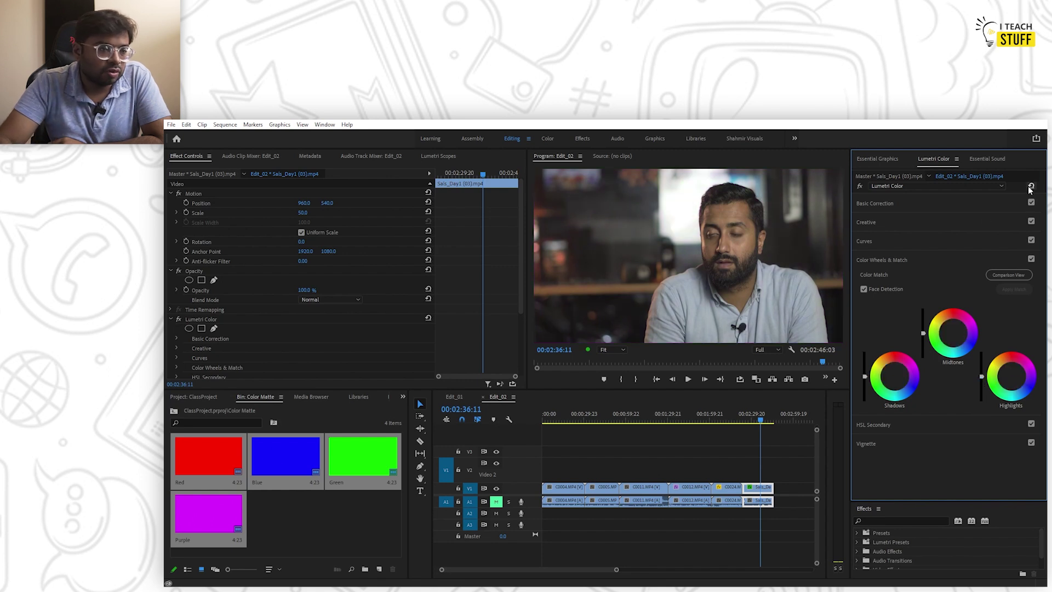
Expand HSL Secondary, look over its Key, Refine and Correction controls, and collapse the section.
click(891, 427)
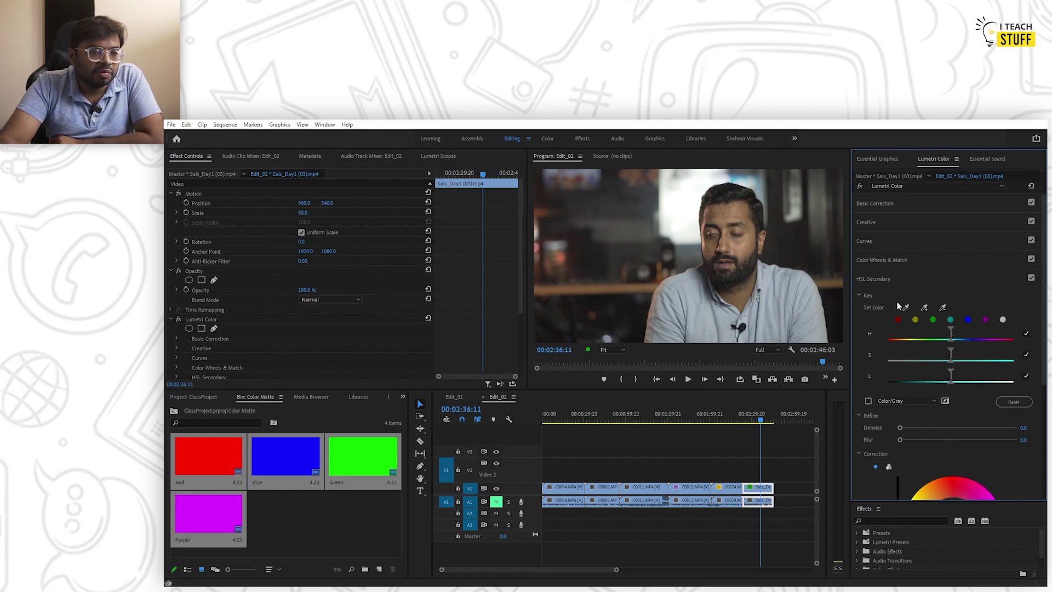
scroll(863, 393, down, 4)
scroll(862, 392, up, 3)
click(927, 260)
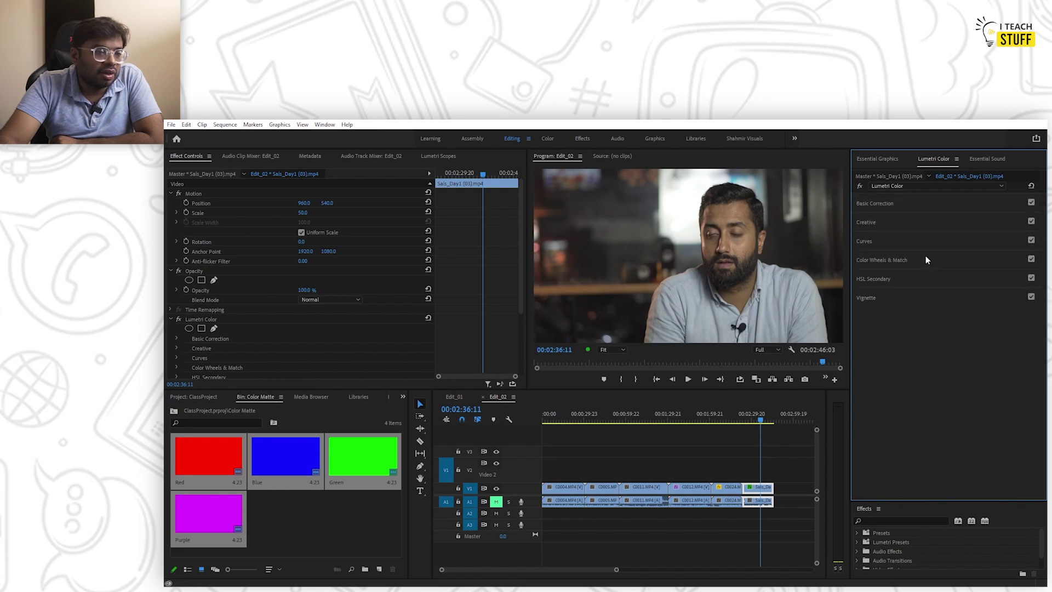
Try light and dark vignettes on the interview clip, setting Amount to -0.3, Midpoint 2.0, Roundness -87.5 and Feather 25.9.
click(870, 300)
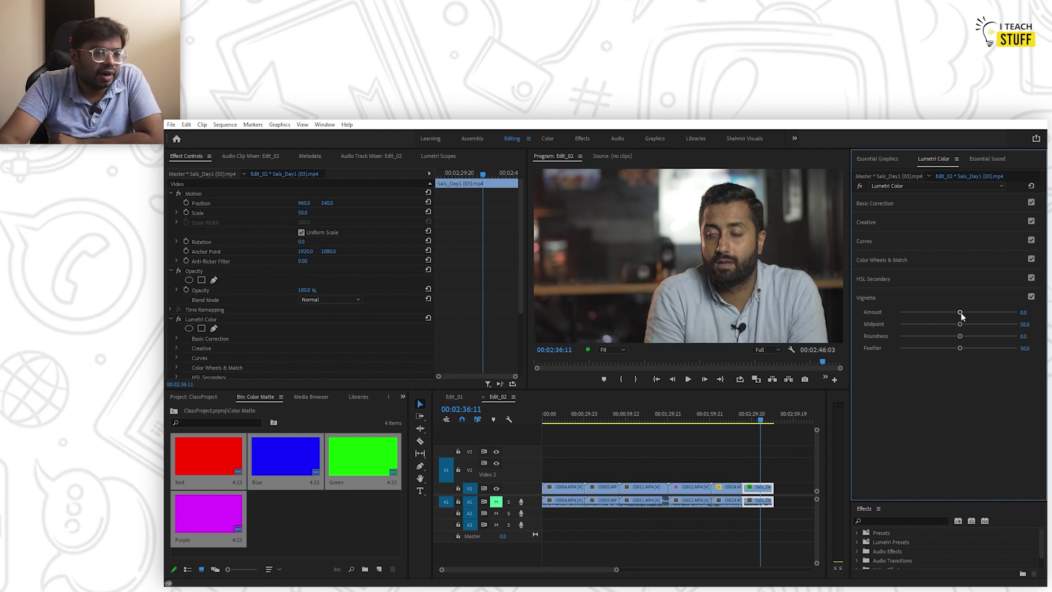
drag(960, 312, 1005, 312)
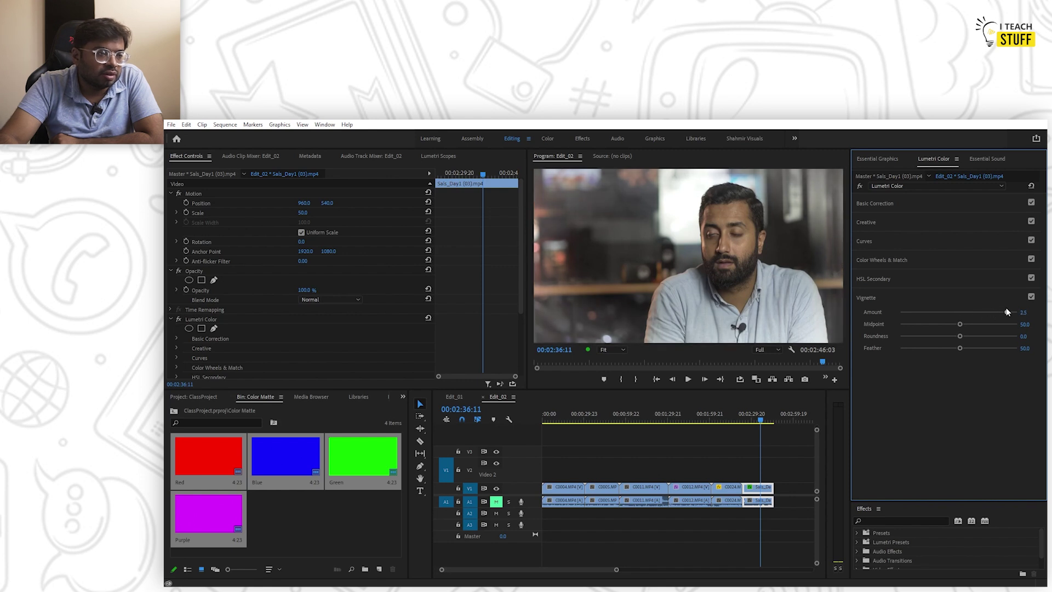
drag(1008, 311, 881, 319)
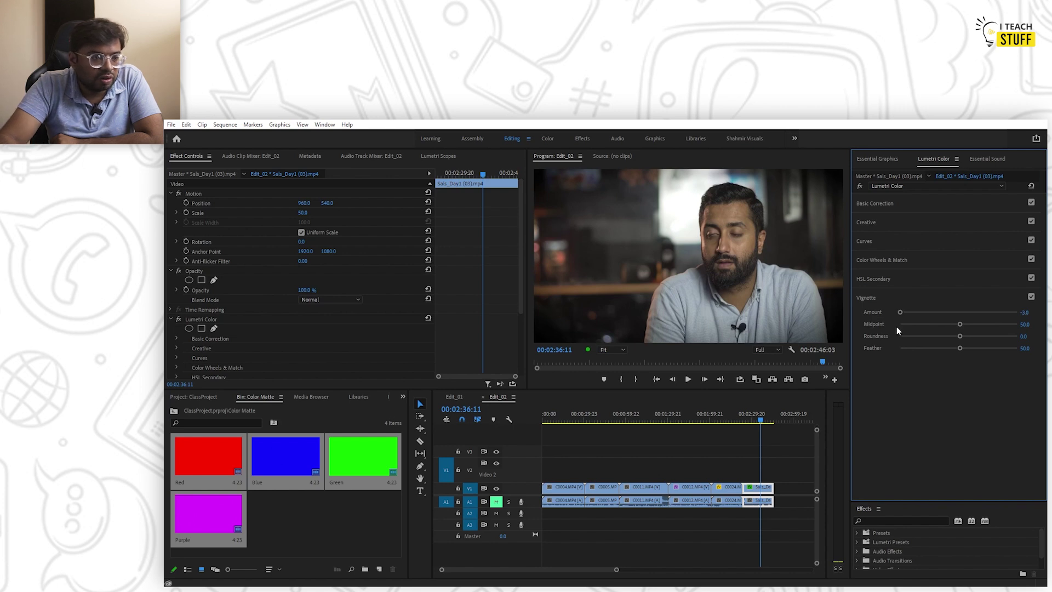
drag(960, 328, 887, 354)
drag(947, 336, 952, 313)
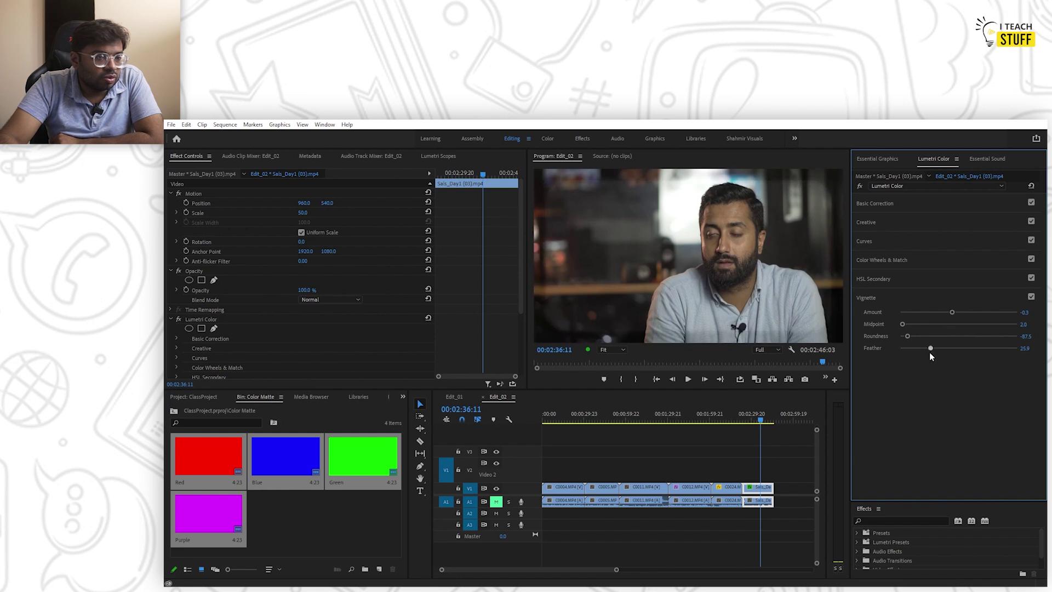